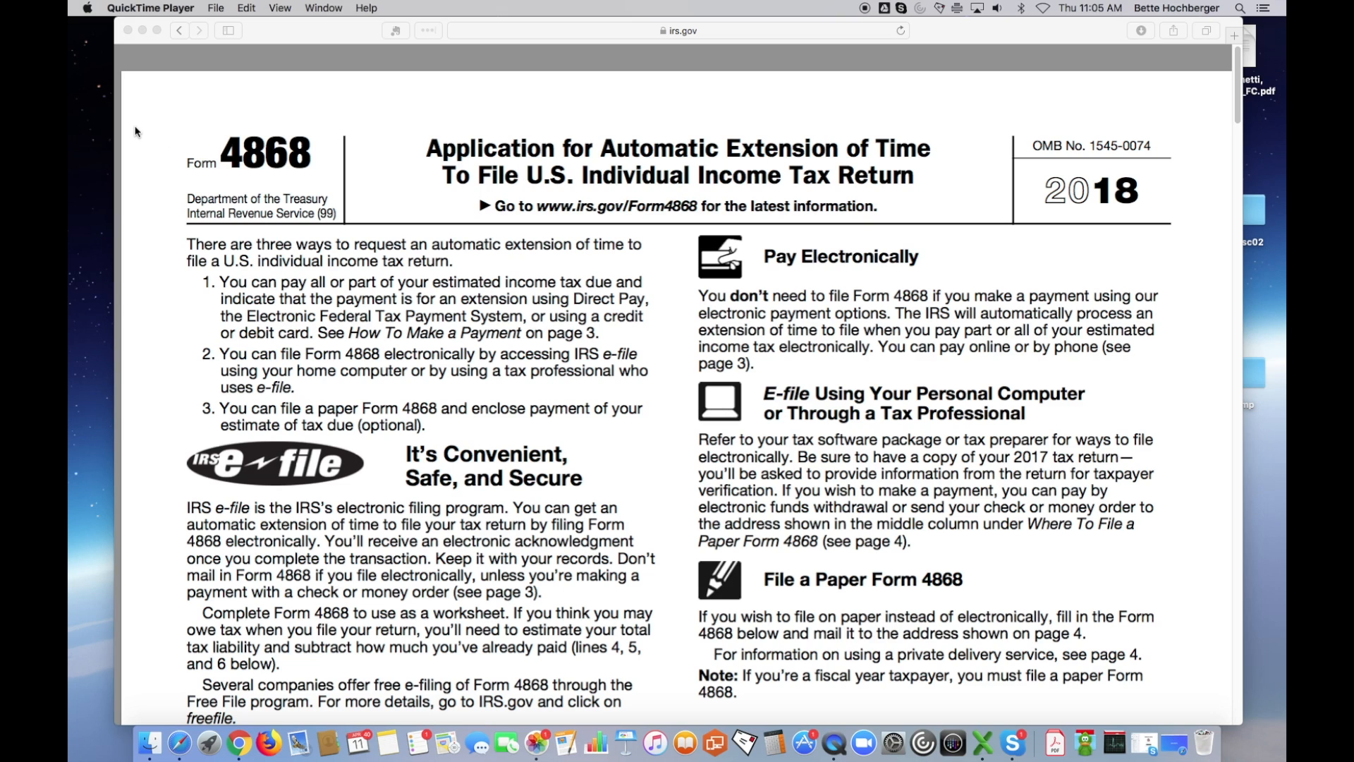
# Search the web for "irs form 4868" and open the Form 4868 PDF result from IRS.gov
pyautogui.click(522, 31)
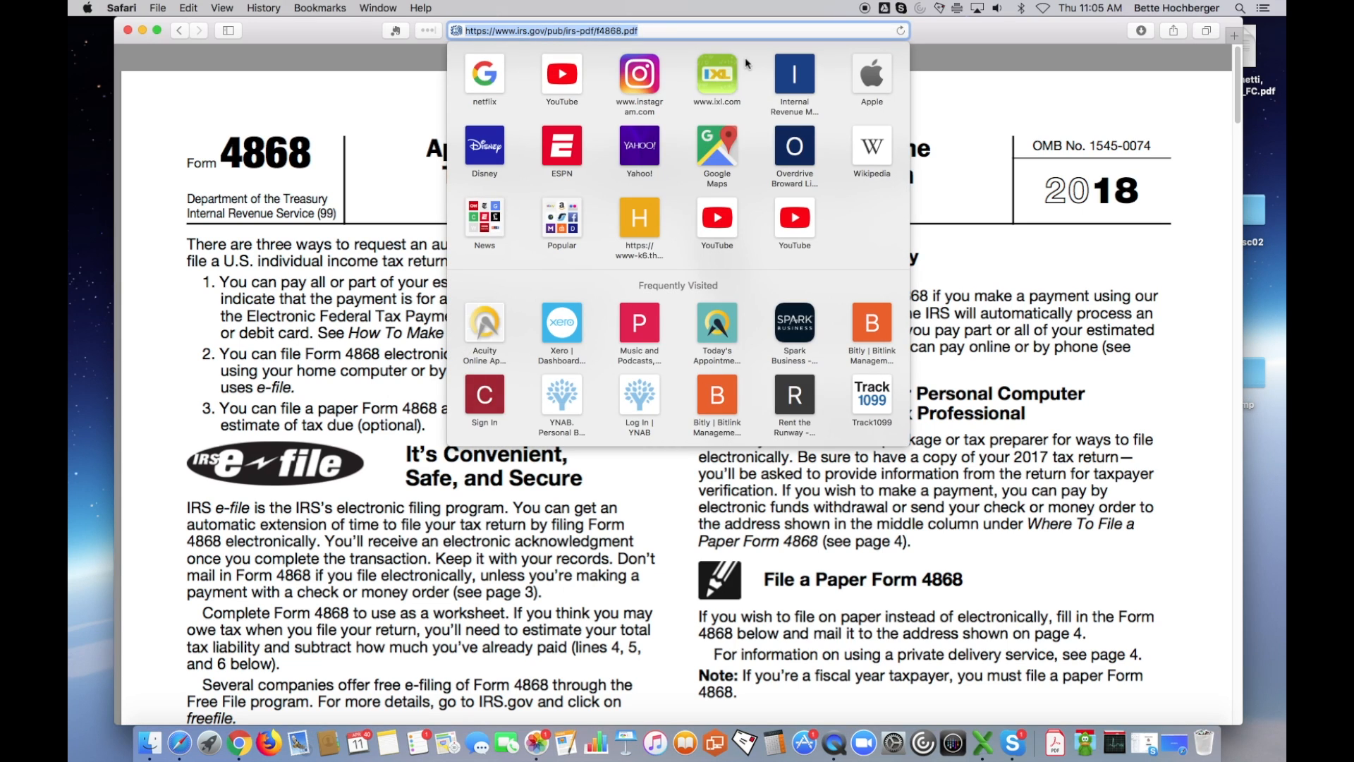
pyautogui.write('irs f')
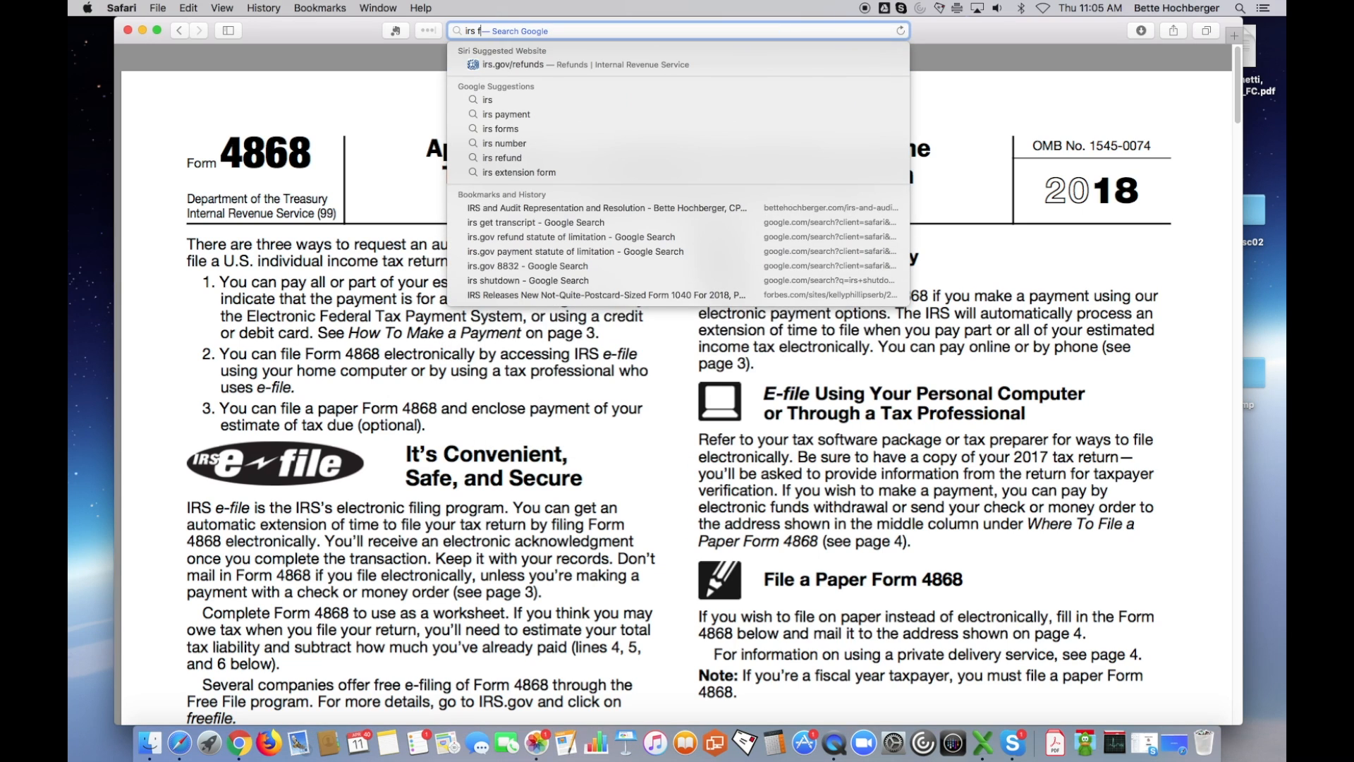
pyautogui.write('orm 4868')
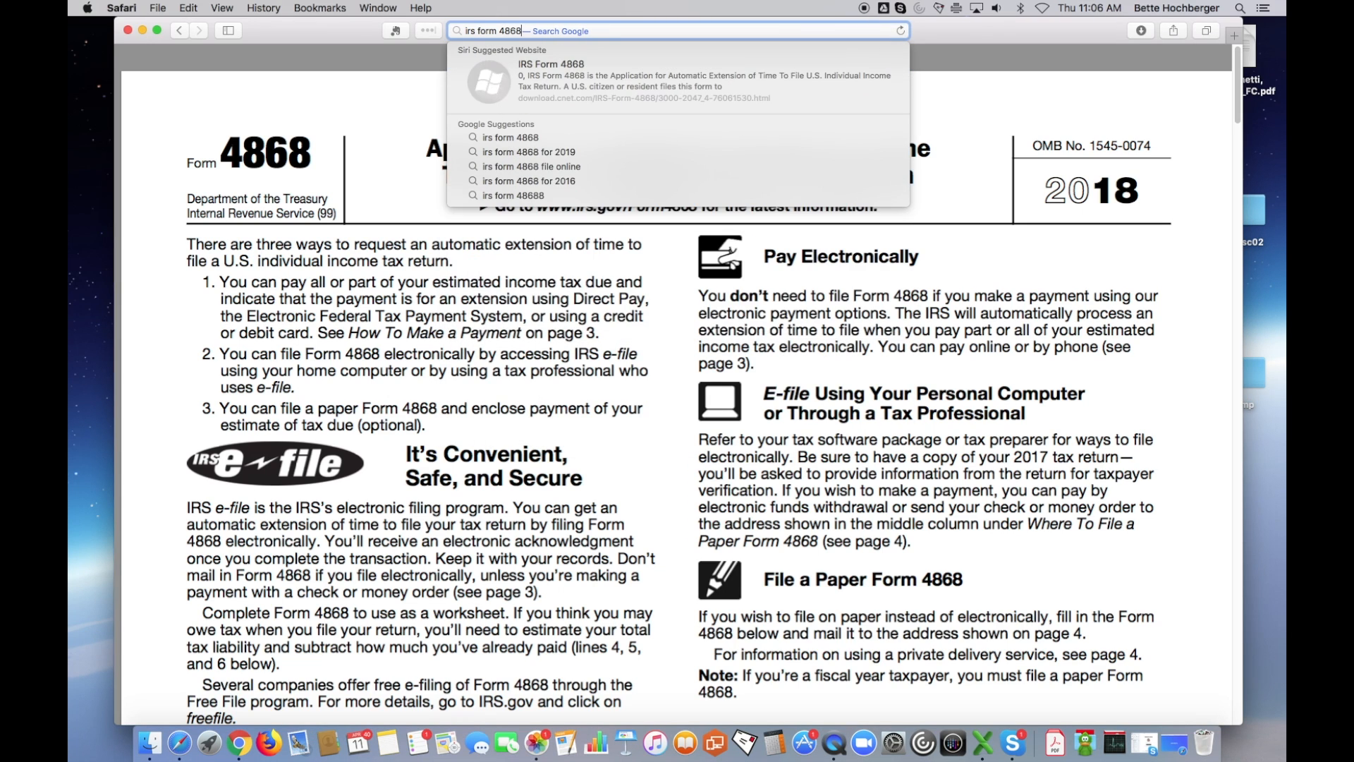
pyautogui.press('Escape')
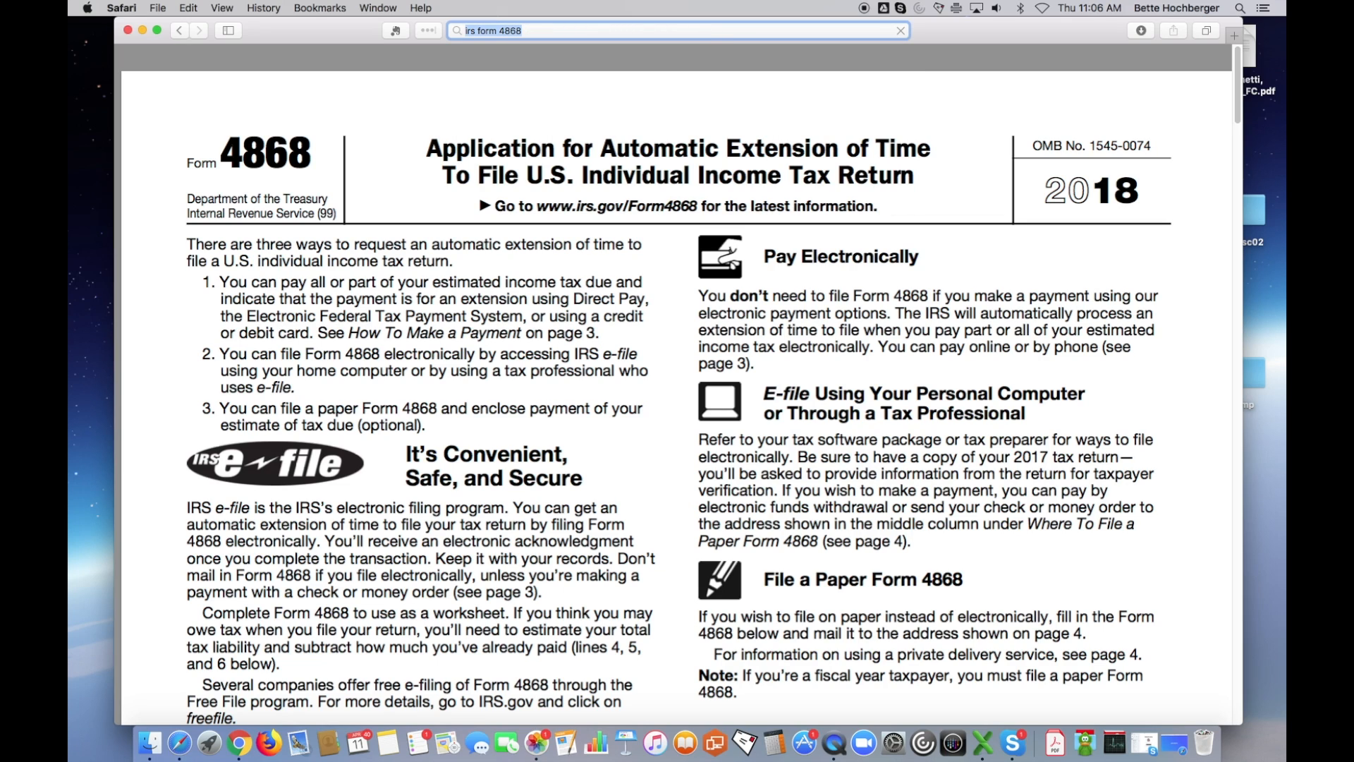
pyautogui.press('Return')
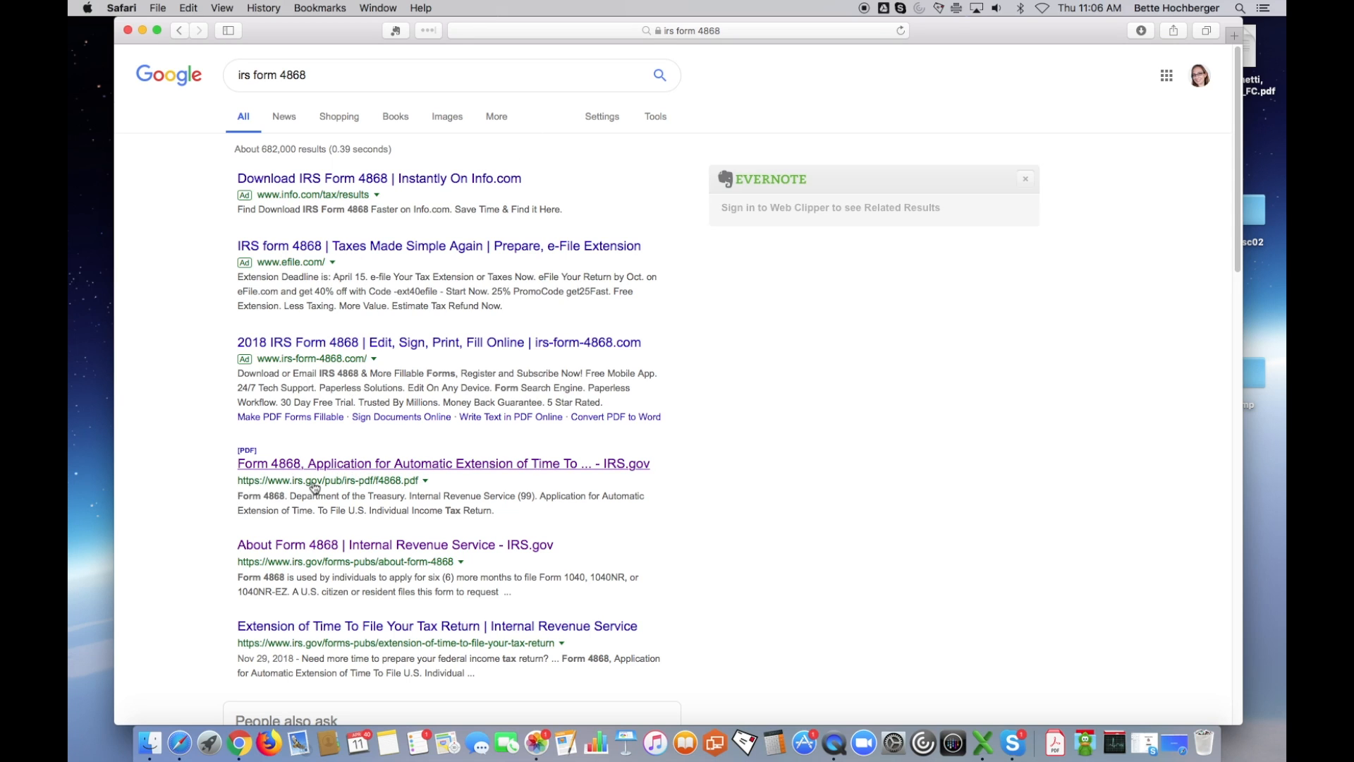
pyautogui.click(337, 465)
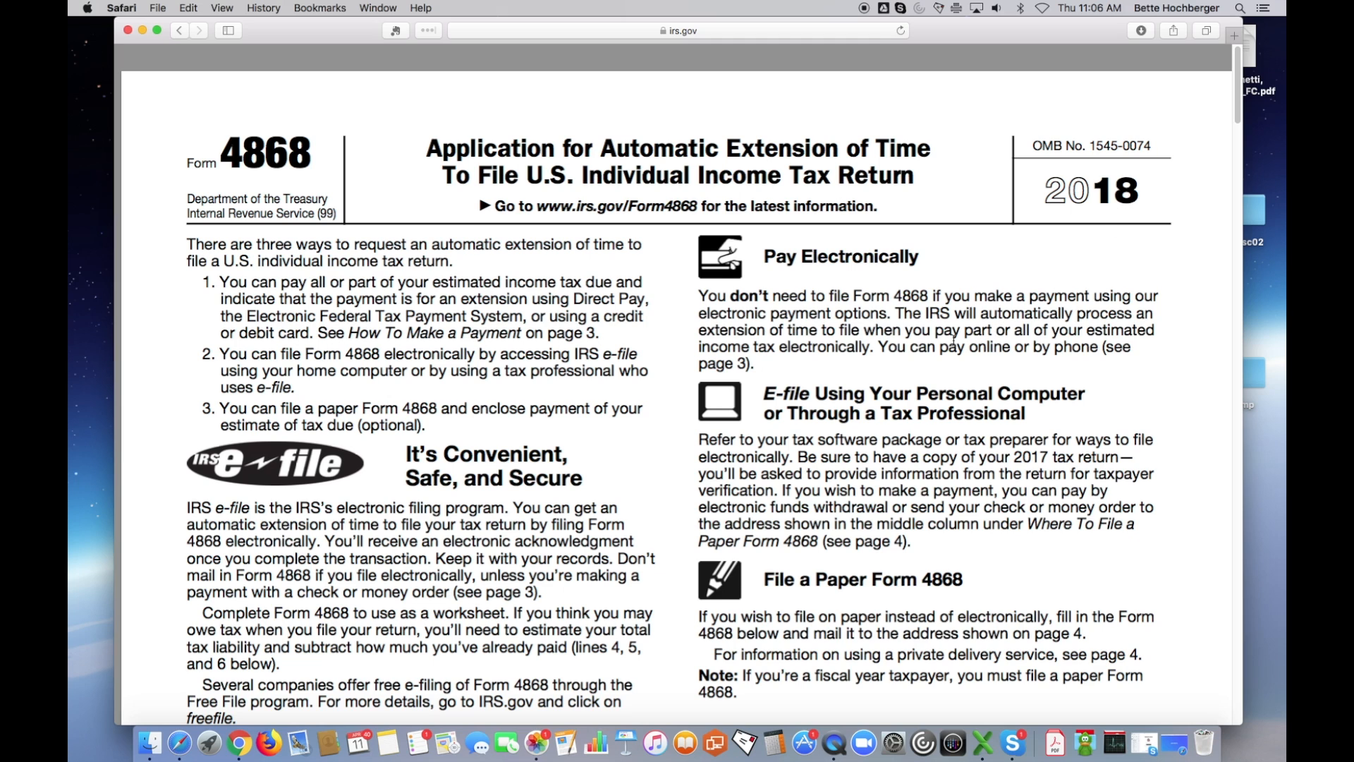
# Enter the taxpayer's full name on line 1 of the detachable Form 4868
pyautogui.scroll(-1, 952, 341)
pyautogui.scroll(-5, 952, 340)
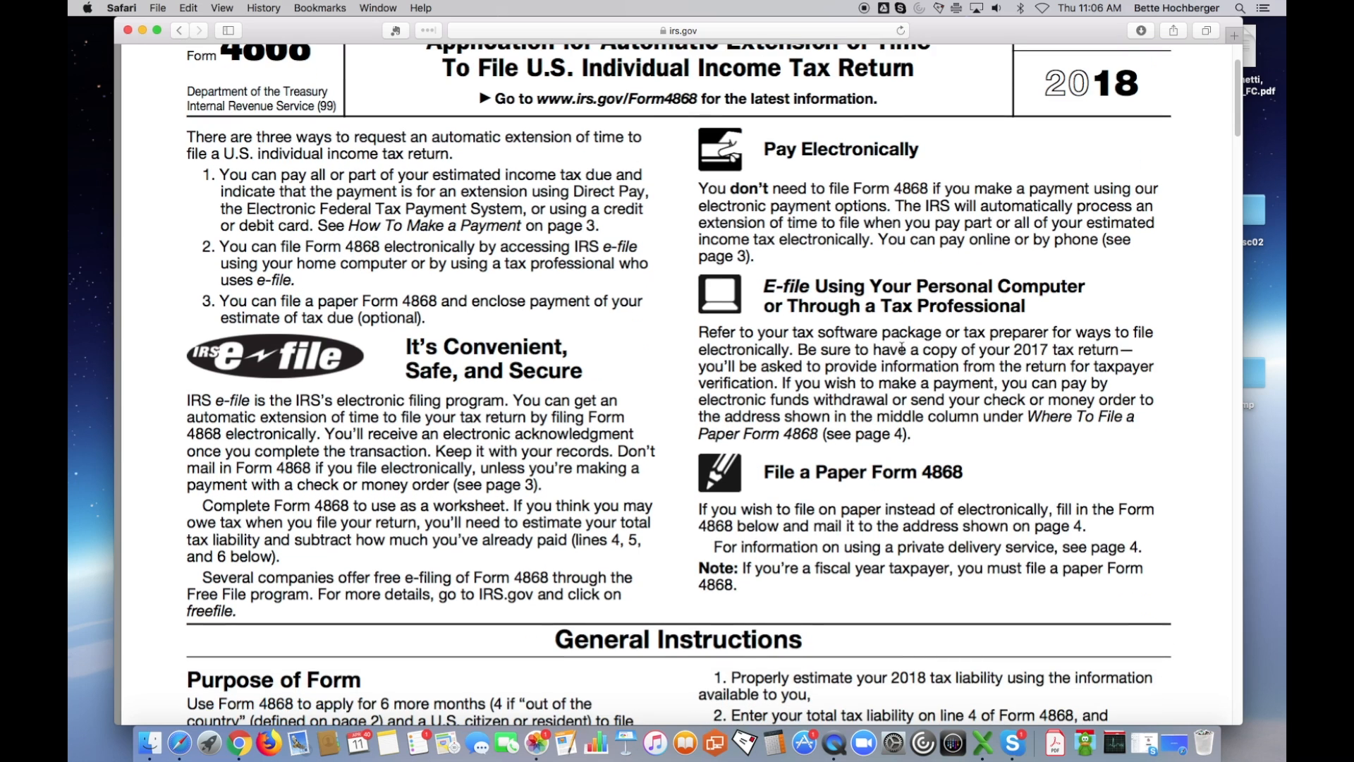
pyautogui.scroll(-8, 901, 347)
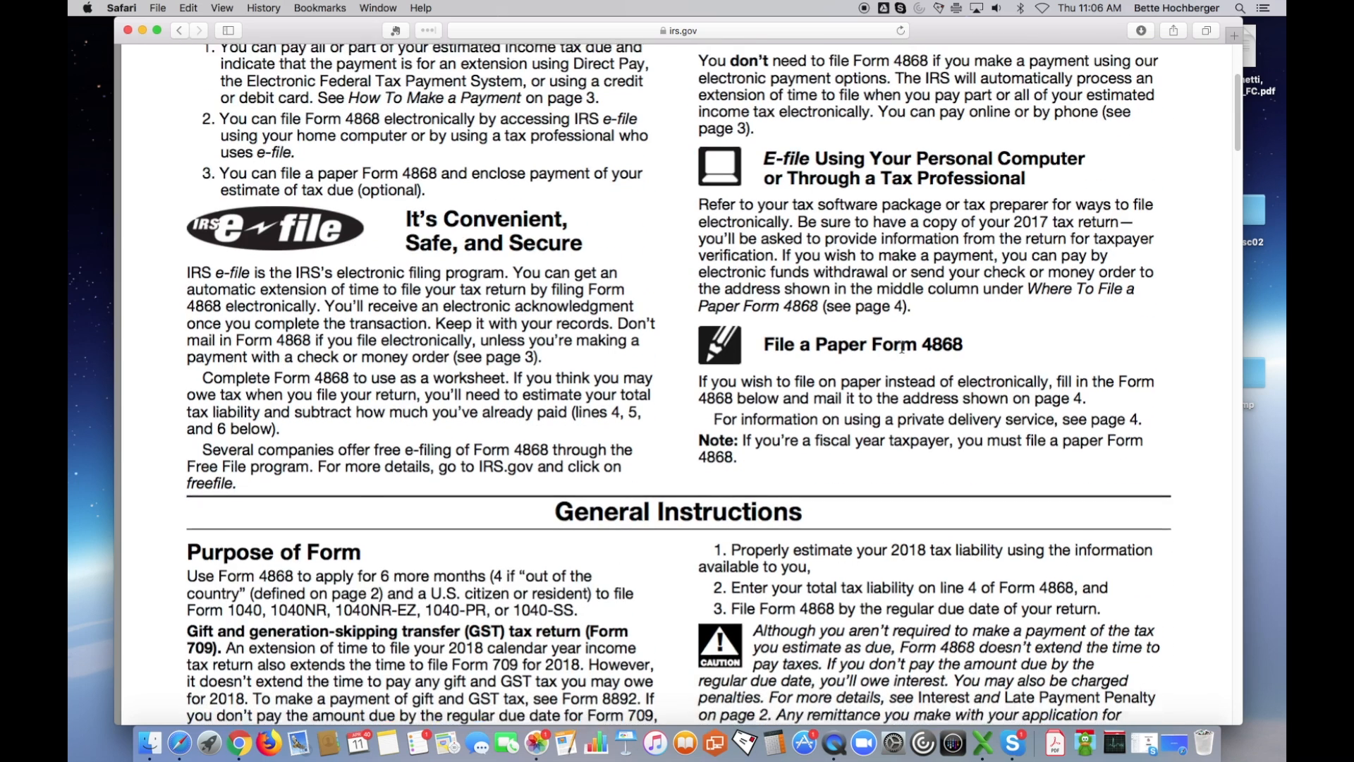
pyautogui.scroll(-12, 902, 347)
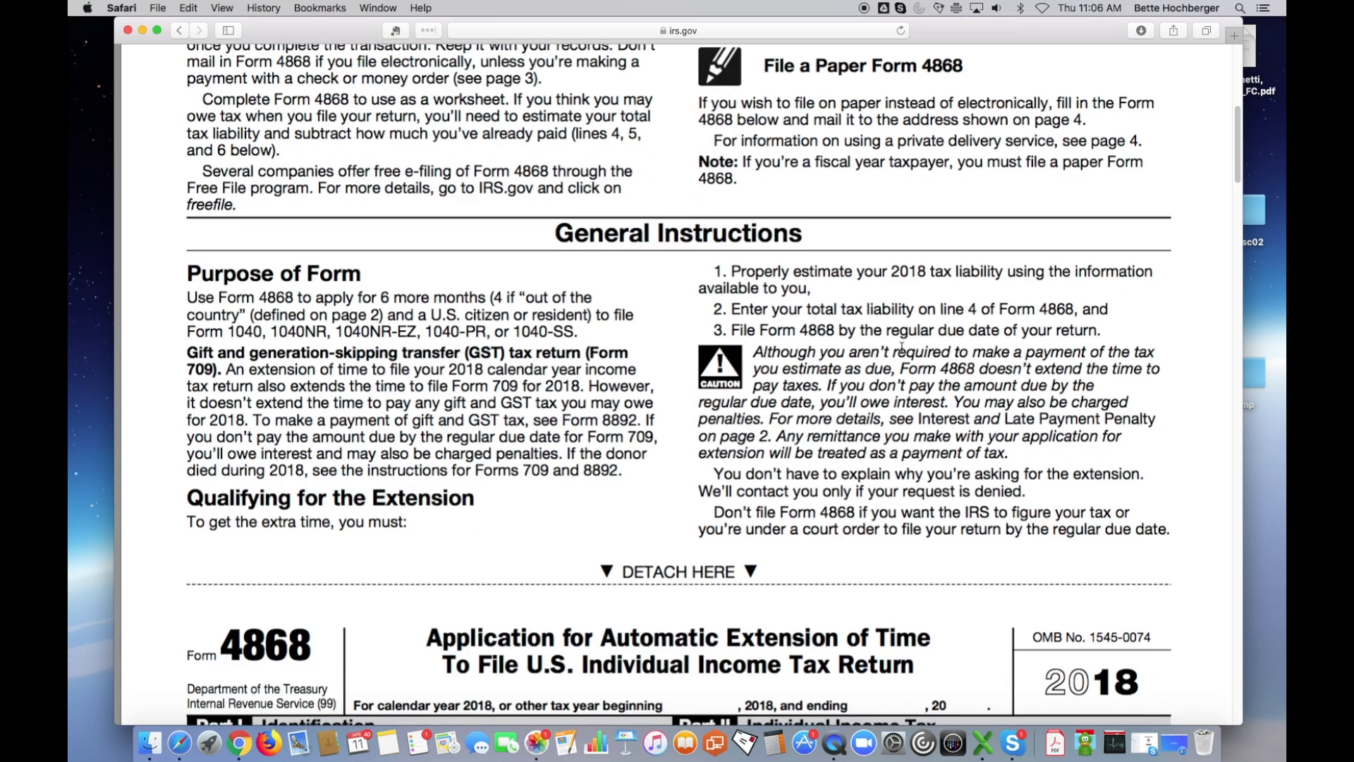
pyautogui.scroll(-4, 901, 346)
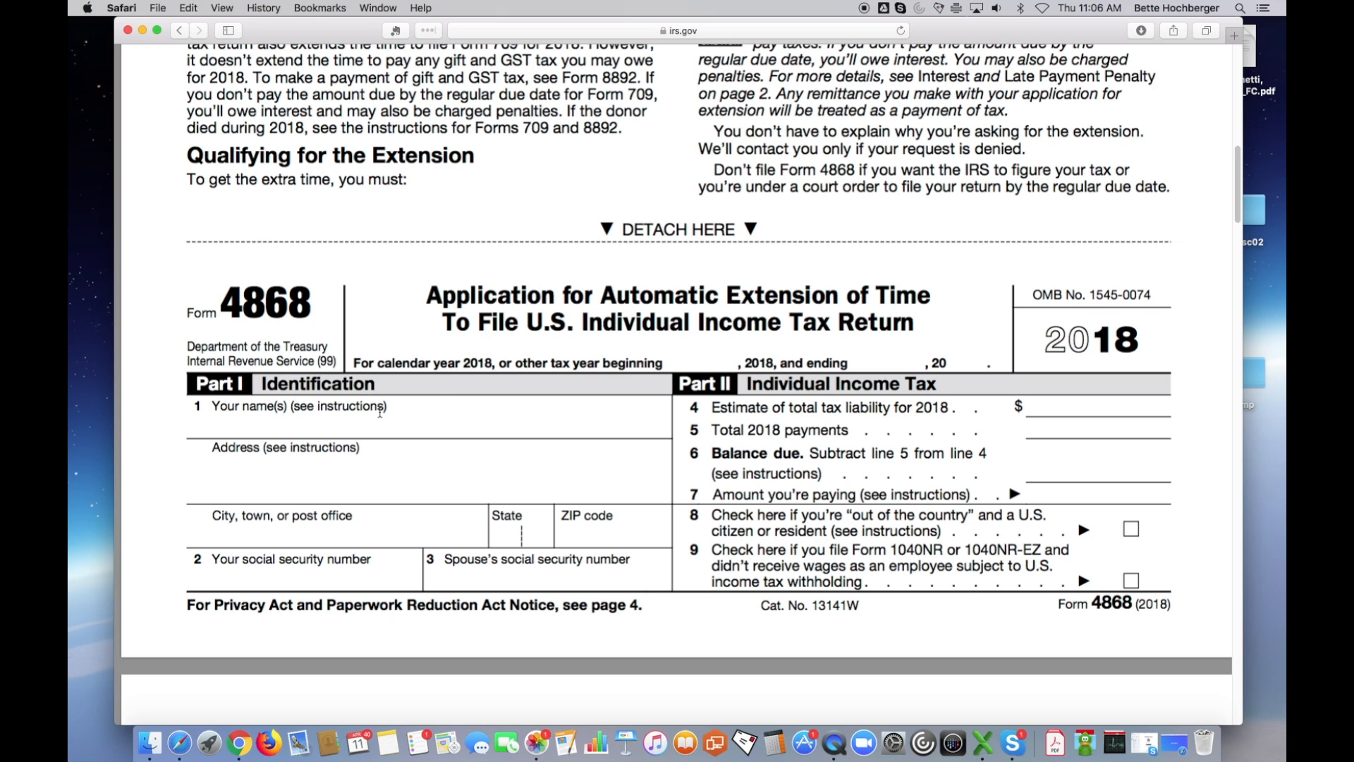
pyautogui.click(359, 423)
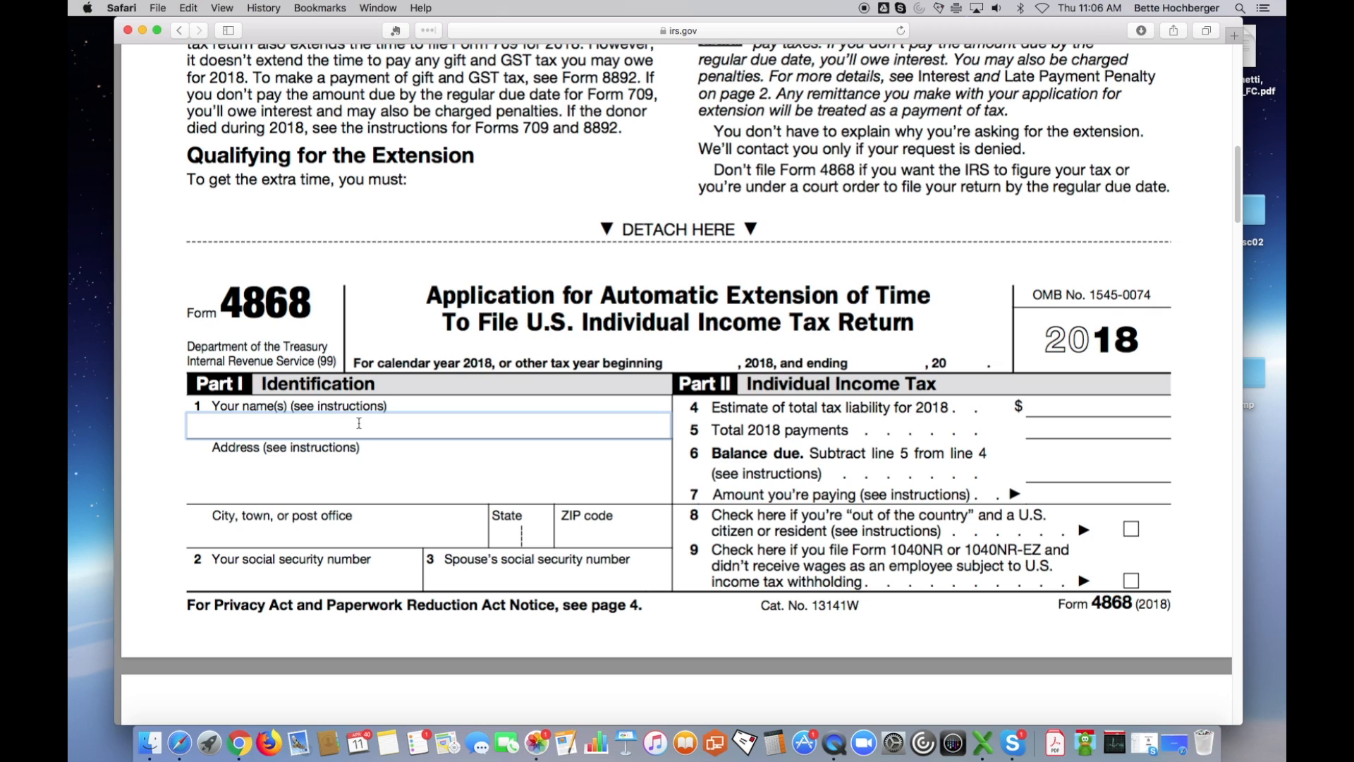
pyautogui.write('Jane Smith')
# Fill in the taxpayer's street address, city, state and ZIP code in the Identification section
pyautogui.press('Tab')
pyautogui.write('123')
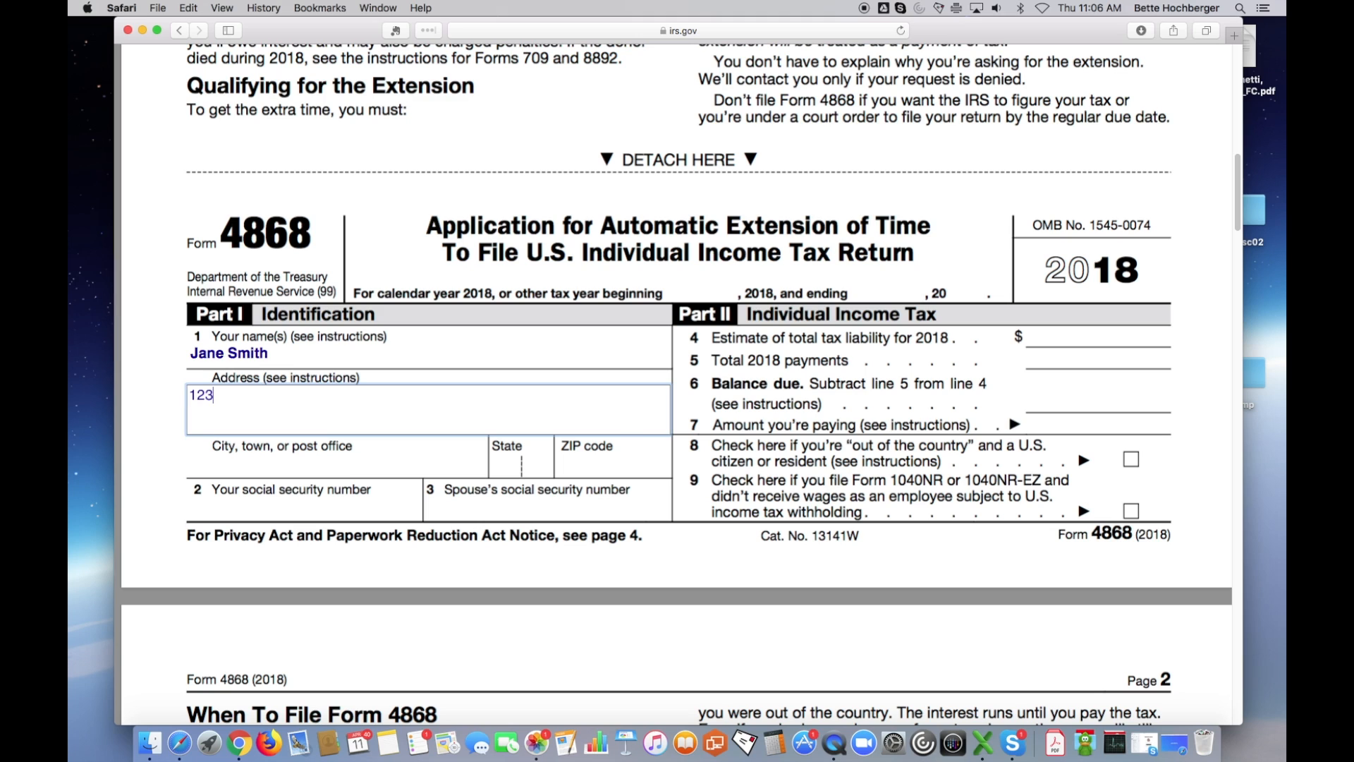
pyautogui.write(' Main Street')
pyautogui.press('Tab')
pyautogui.write('Hollywood')
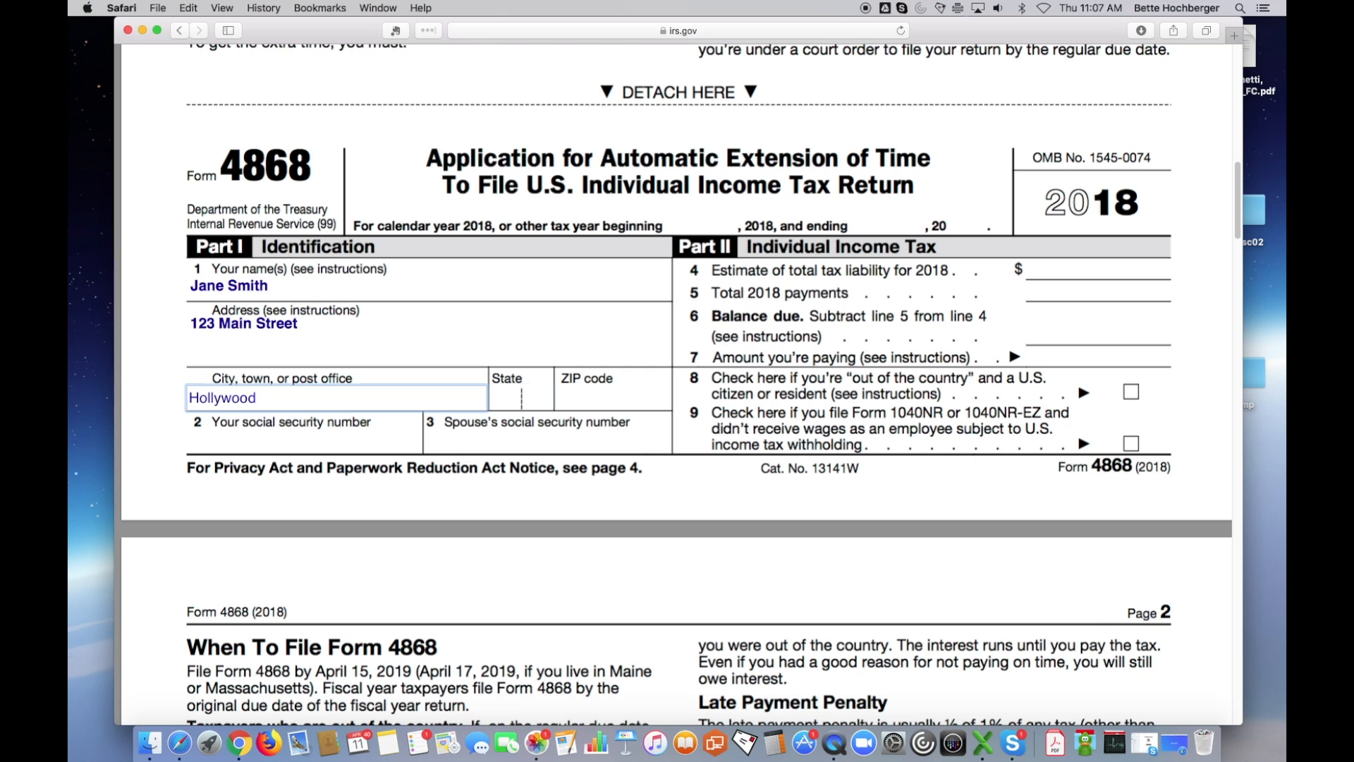
pyautogui.press('Tab')
pyautogui.write('FL')
pyautogui.press('Tab')
pyautogui.write('33021')
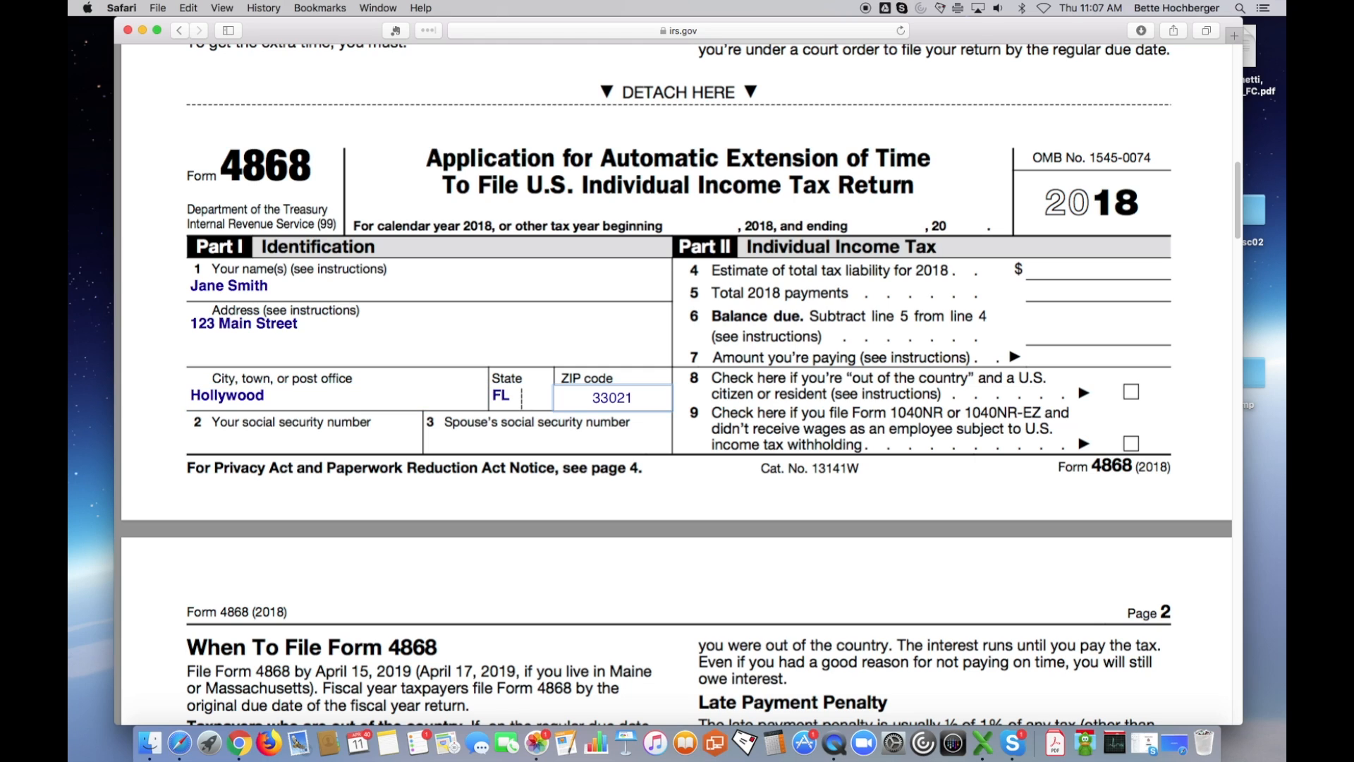
# Enter the taxpayer's and the spouse's social security numbers on lines 2 and 3
pyautogui.press('Tab')
pyautogui.write('1')
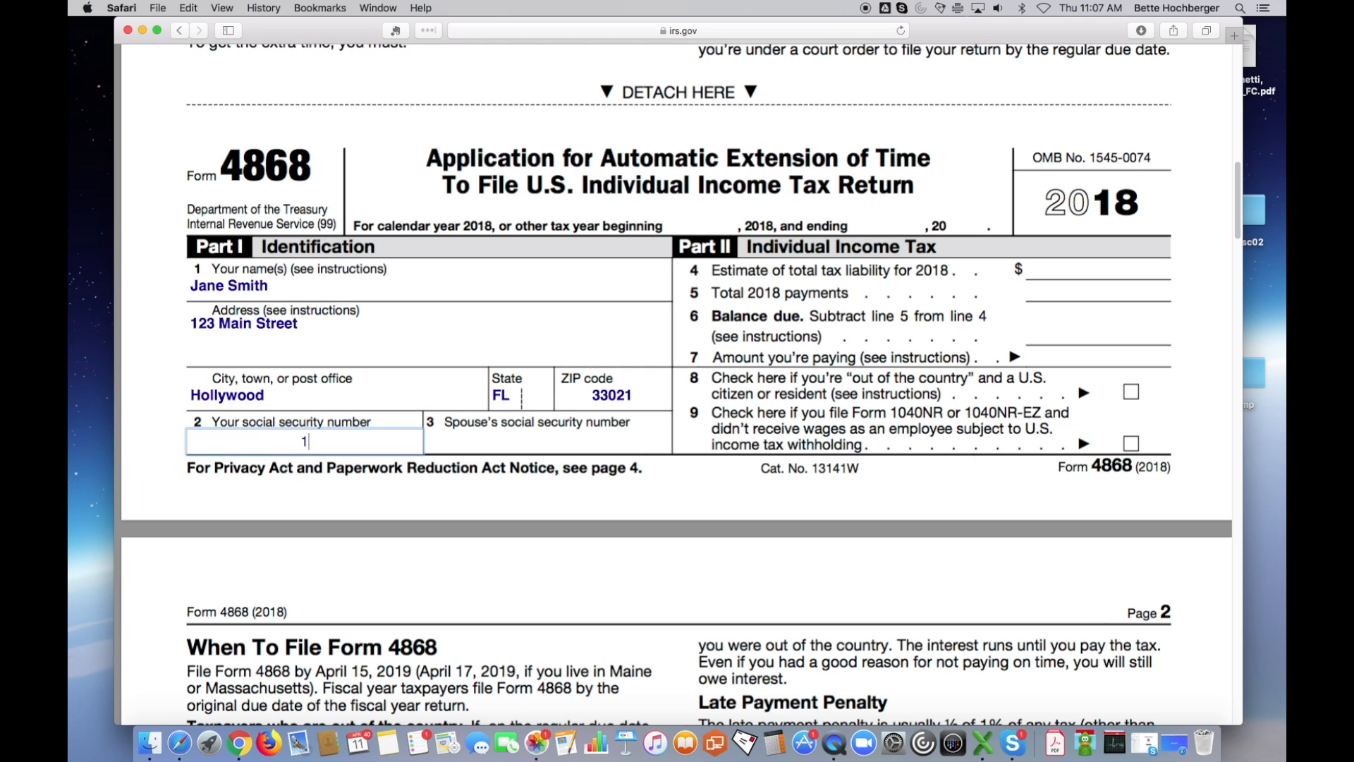
pyautogui.write('23-45-6789')
pyautogui.press('Tab')
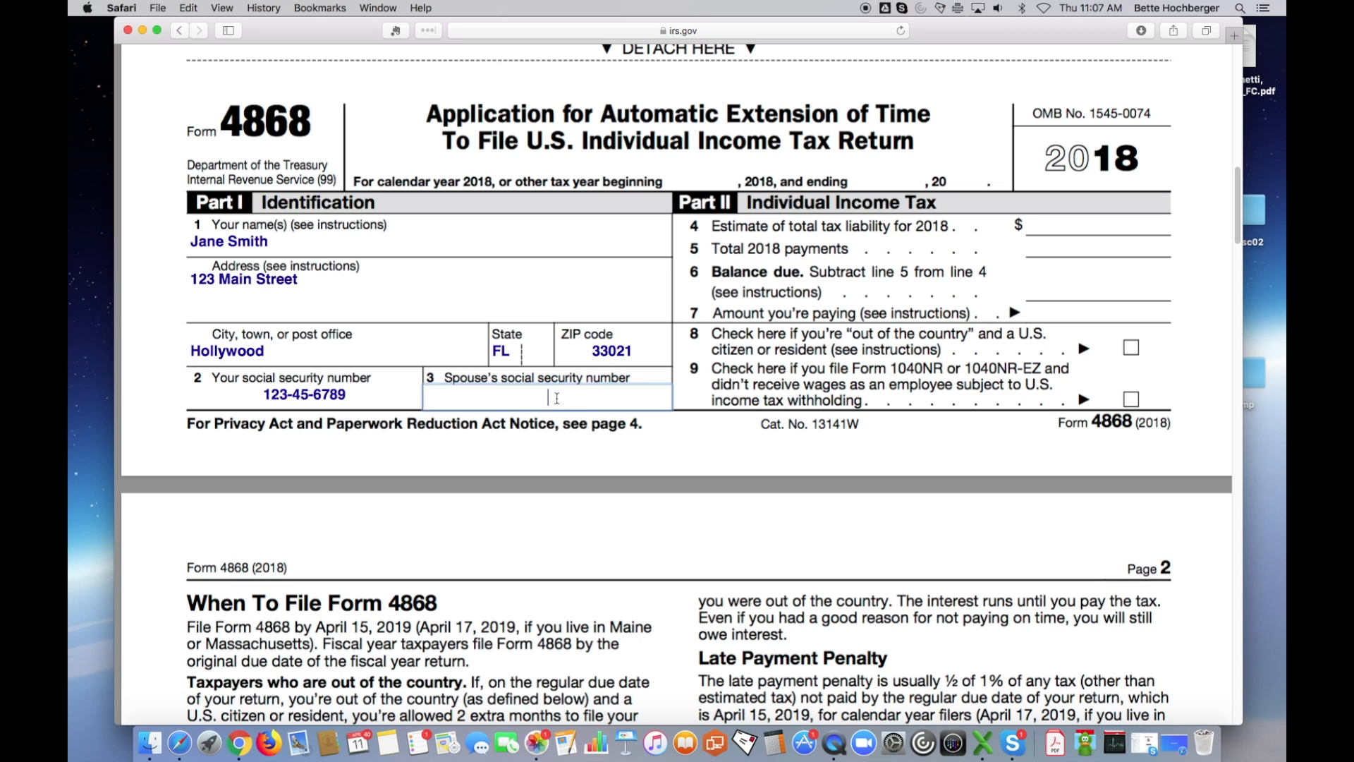
pyautogui.write('987-65-4321')
pyautogui.click(393, 247)
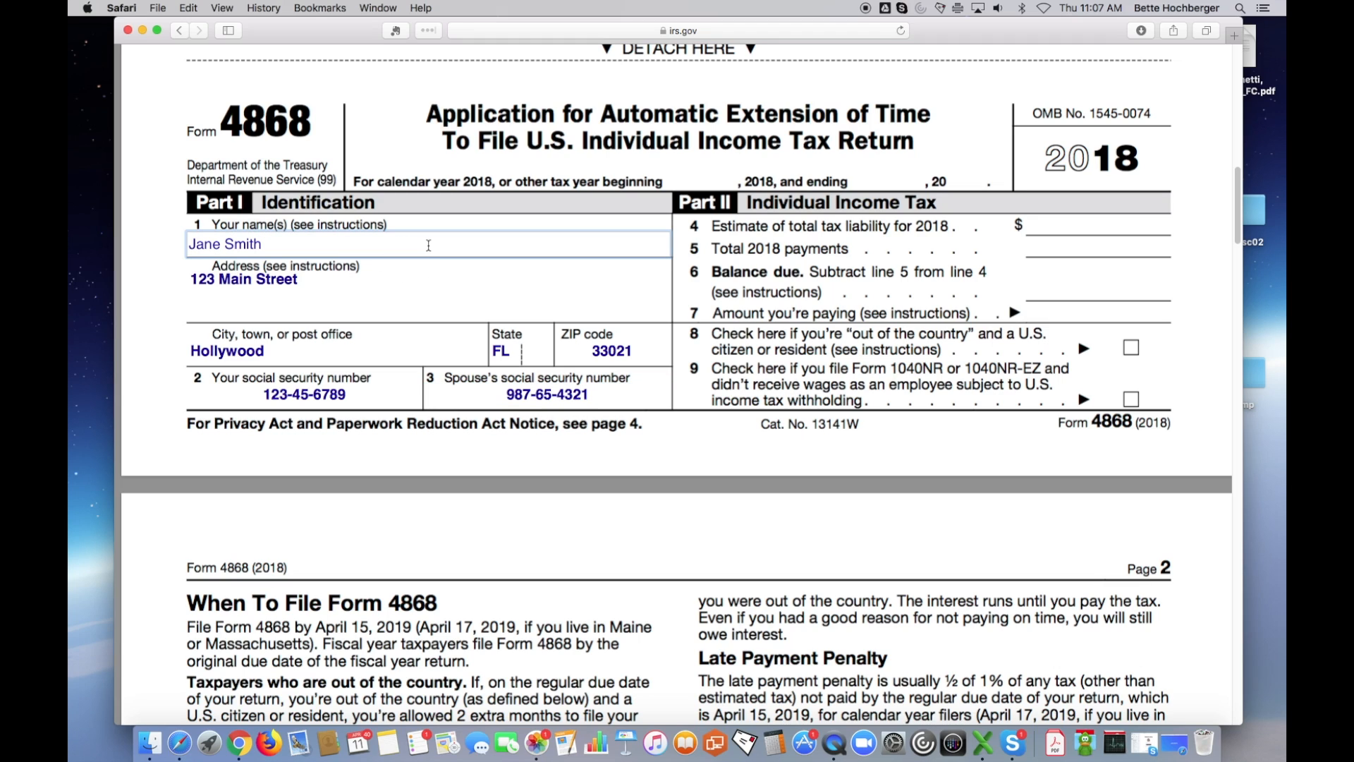
# Enter 0 for the estimated tax liability, total 2018 payments, balance due and amount being paid on lines 4 to 7
pyautogui.click(1067, 229)
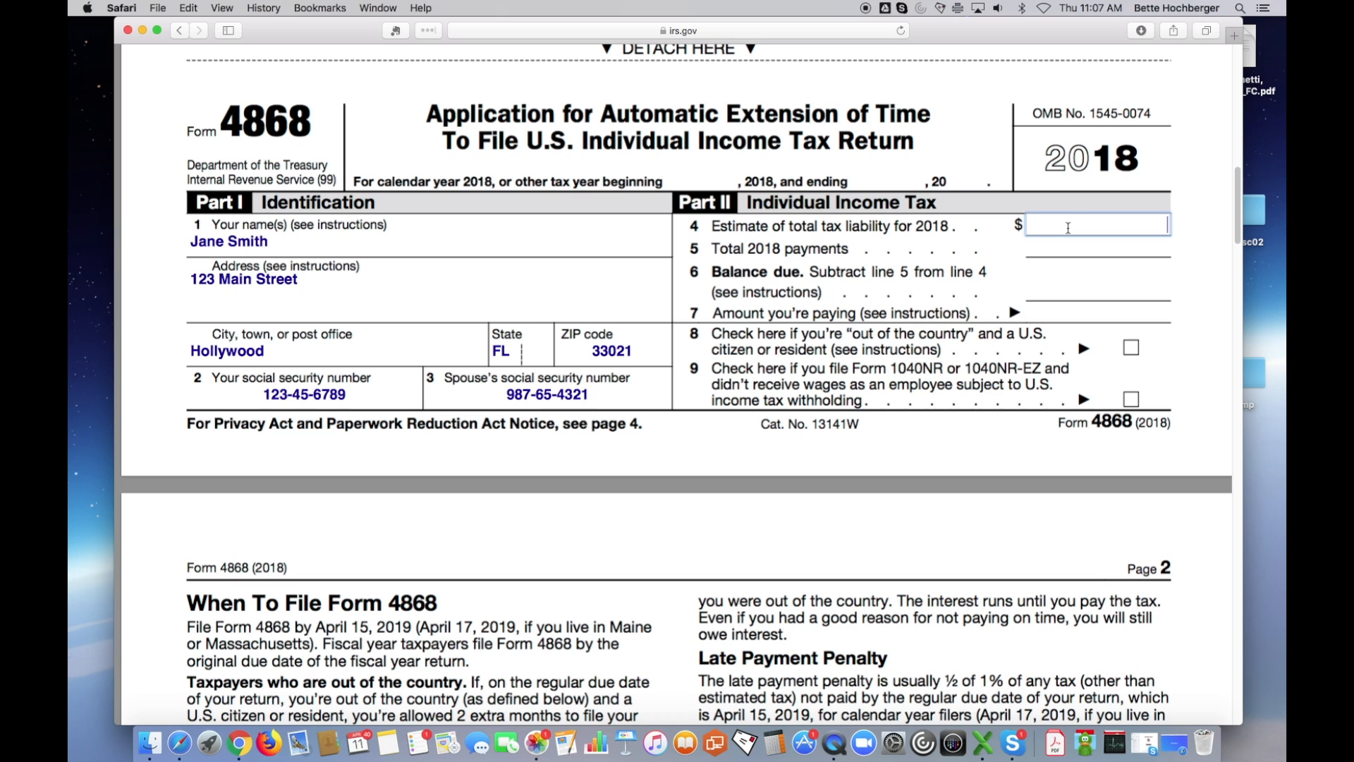
pyautogui.write('0')
pyautogui.press('Tab')
pyautogui.write('0')
pyautogui.press('Tab')
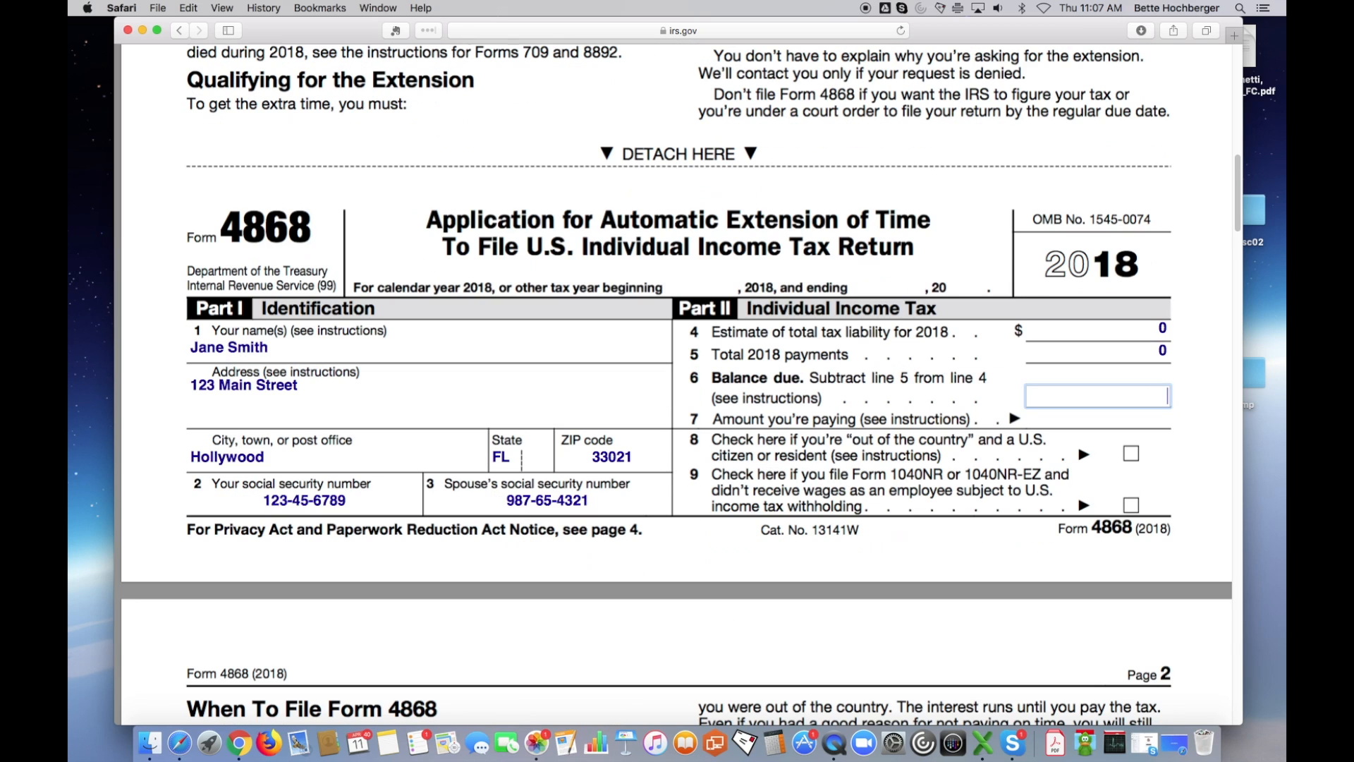
pyautogui.press('Tab')
pyautogui.write('0')
pyautogui.press('Tab')
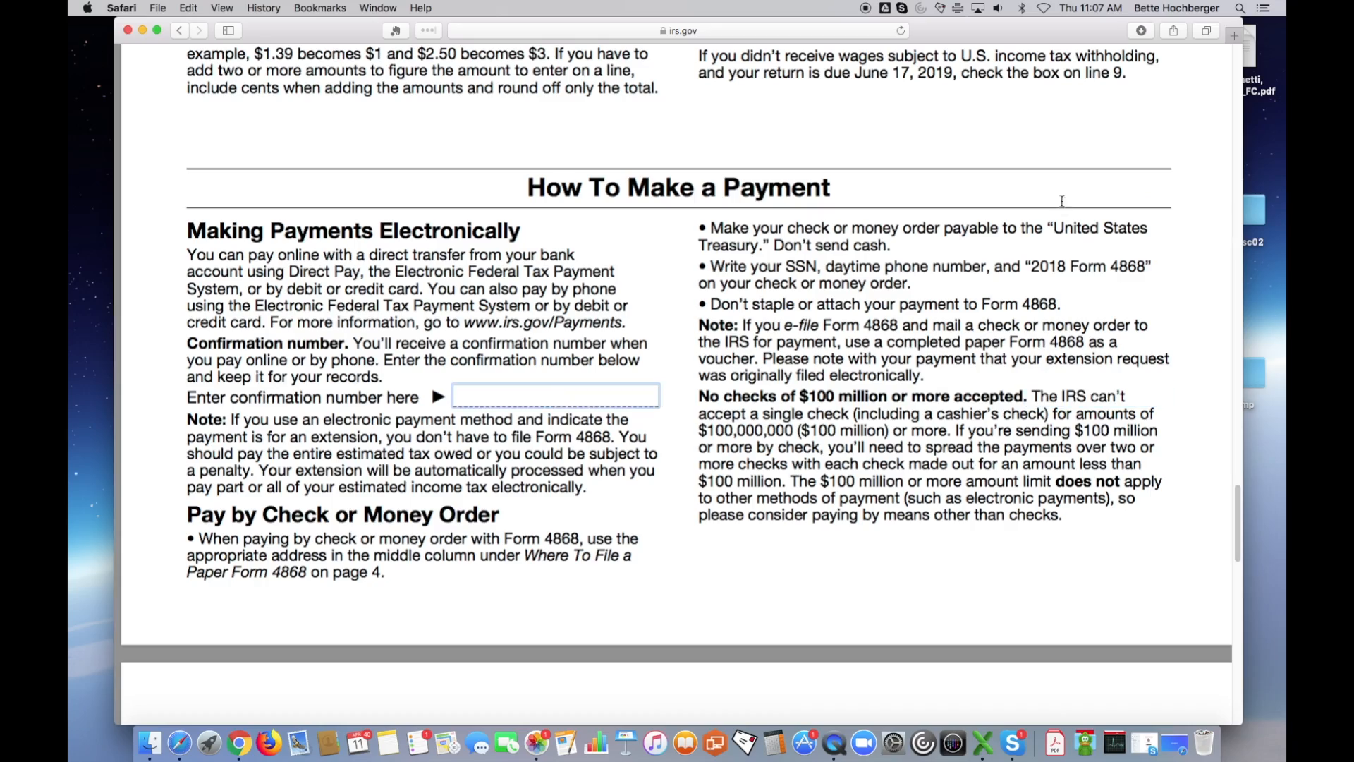
# Review the completed Identification and Individual Income Tax sections of Form 4868
pyautogui.scroll(8, 1035, 275)
pyautogui.scroll(20, 1035, 275)
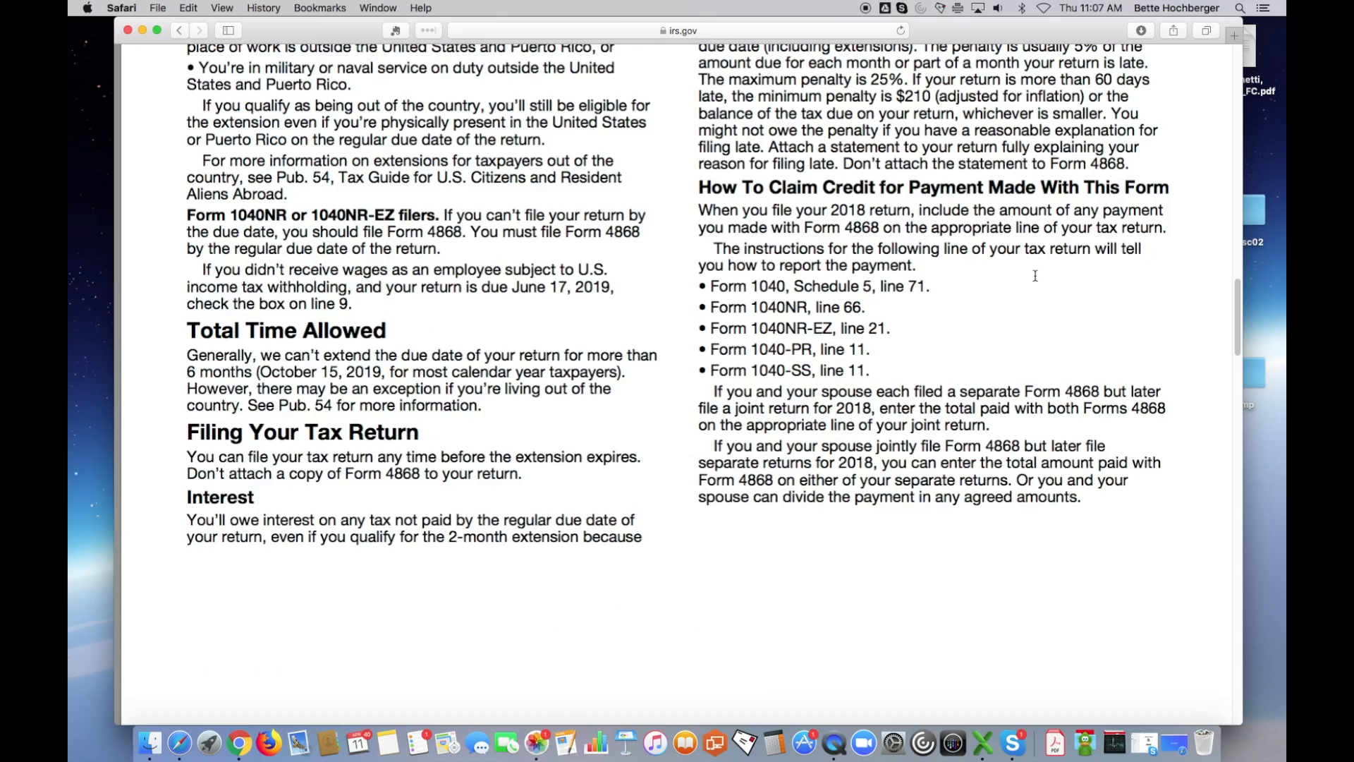
pyautogui.scroll(6, 1035, 275)
pyautogui.scroll(-9, 1034, 275)
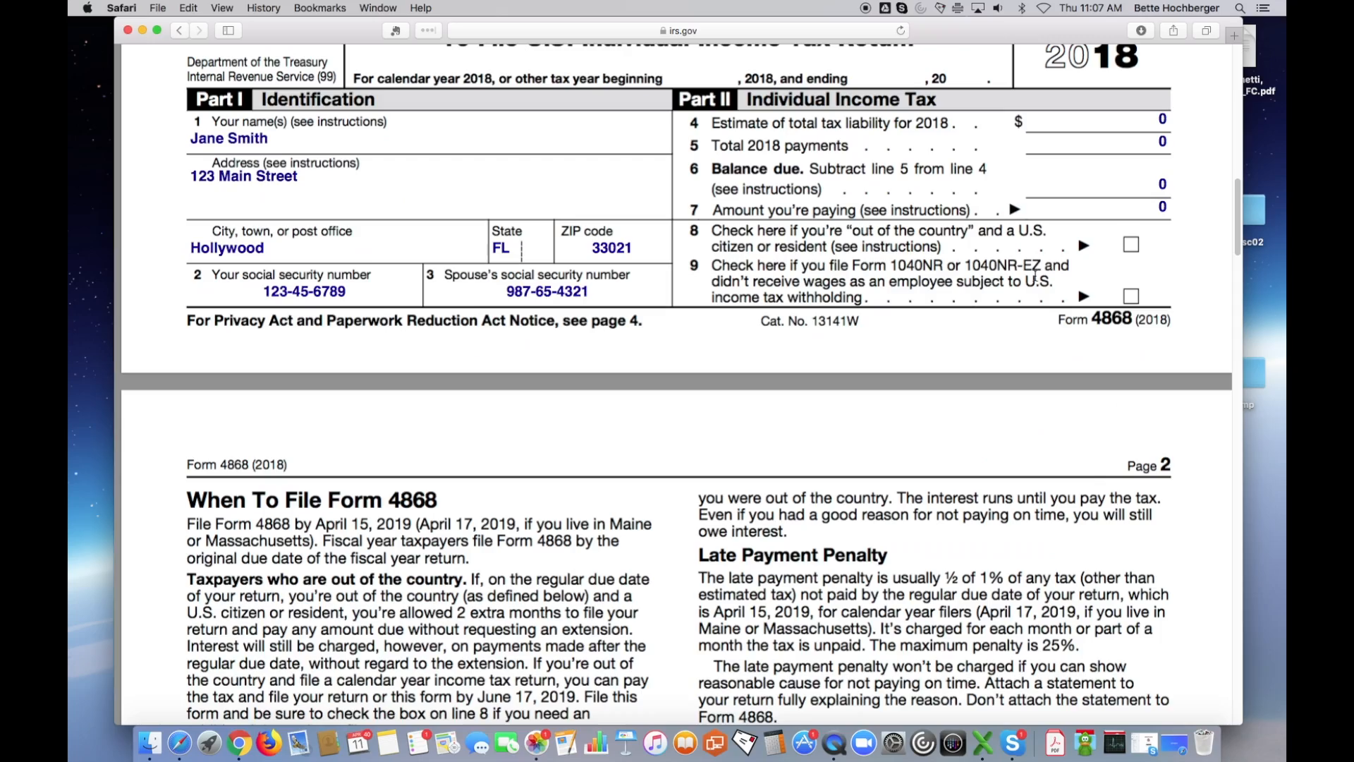
pyautogui.scroll(1, 1034, 275)
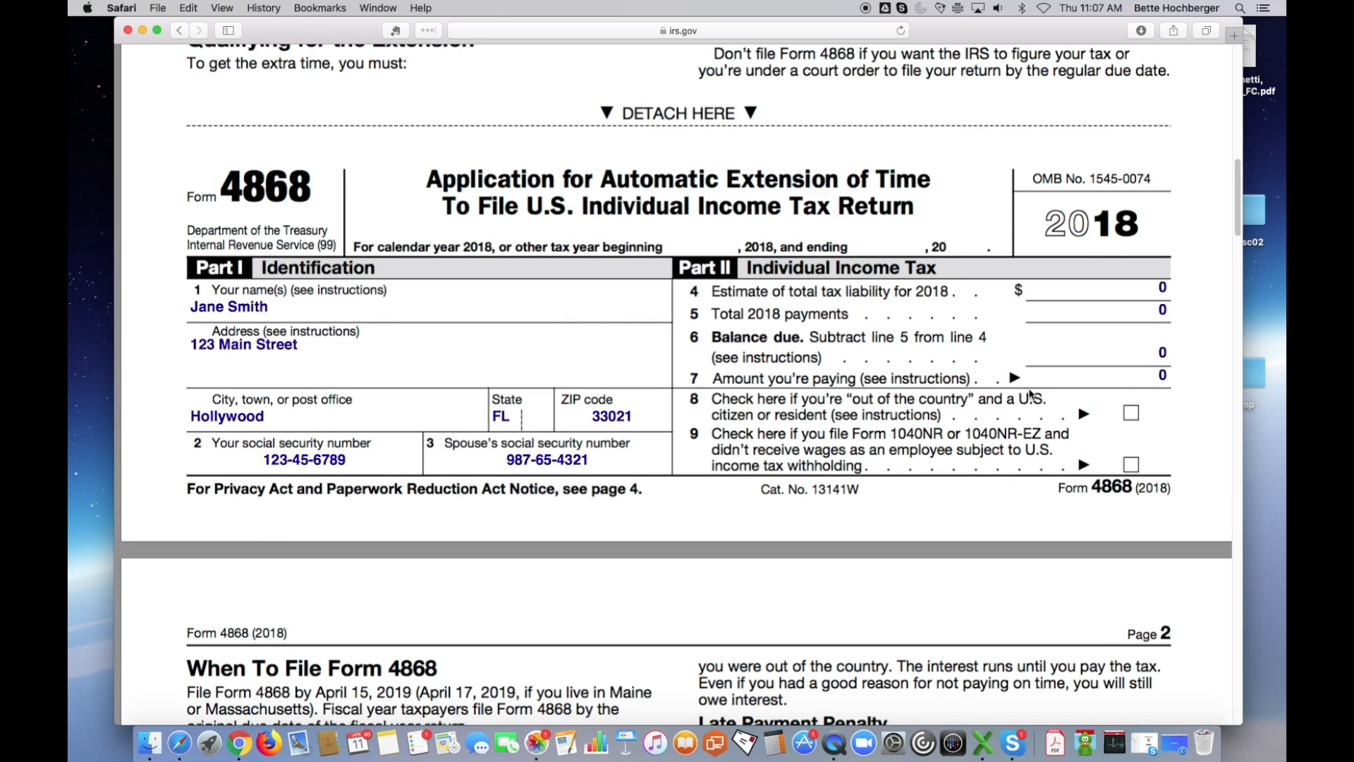
pyautogui.scroll(1, 1031, 394)
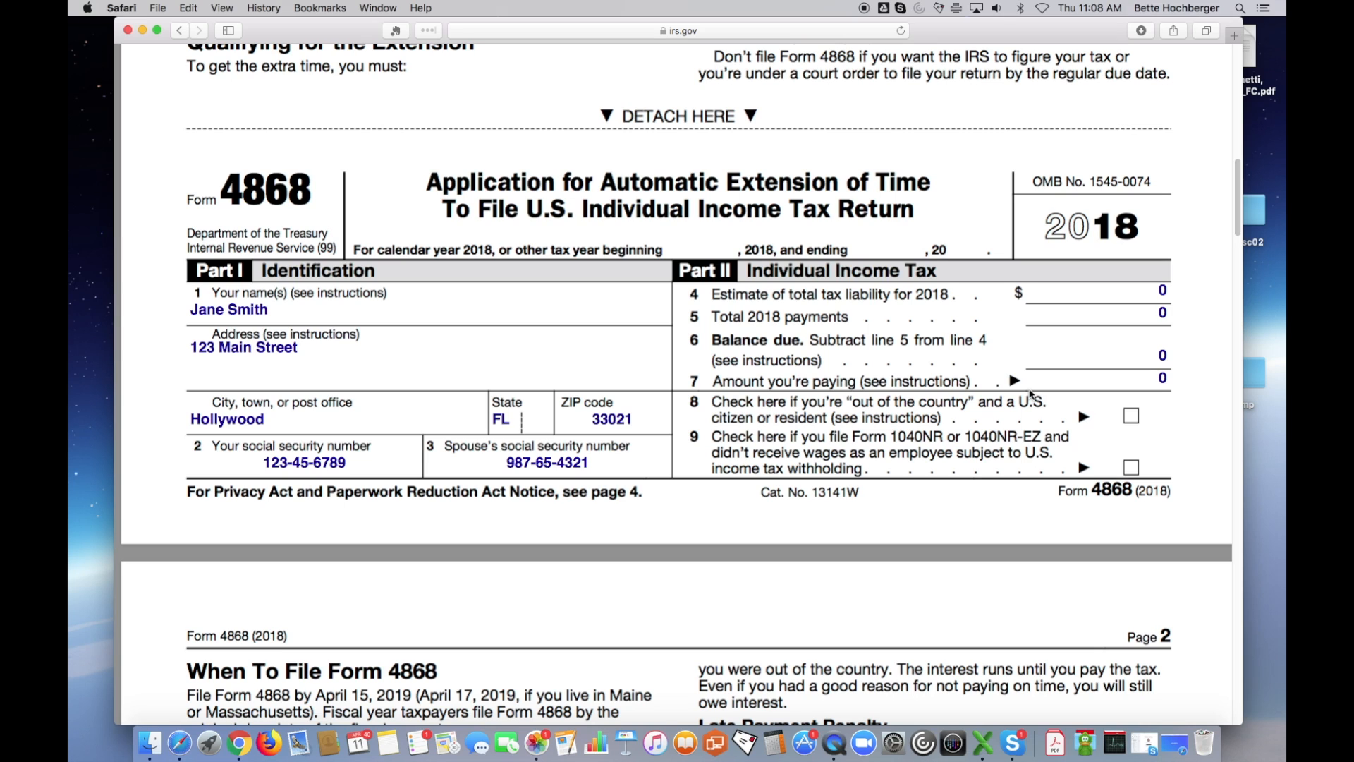
pyautogui.scroll(1, 974, 365)
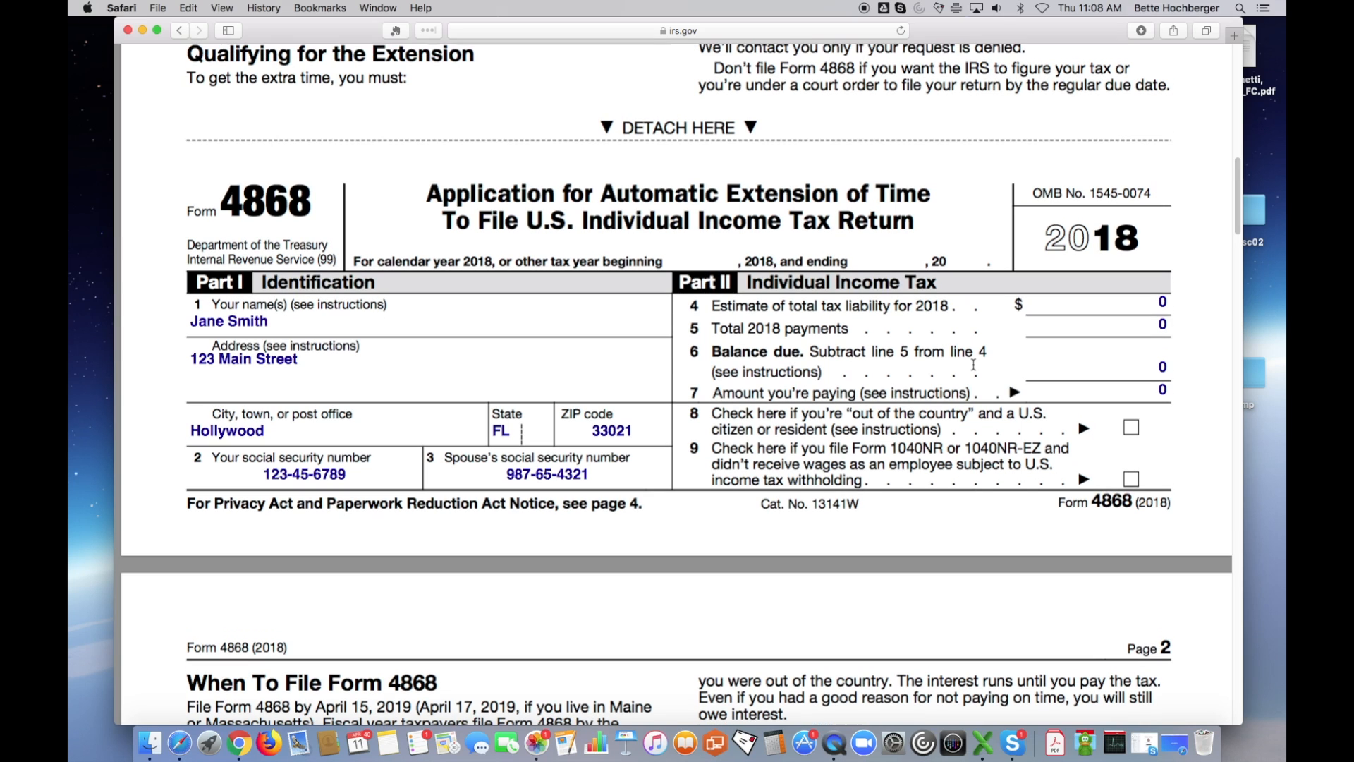
pyautogui.scroll(2, 974, 365)
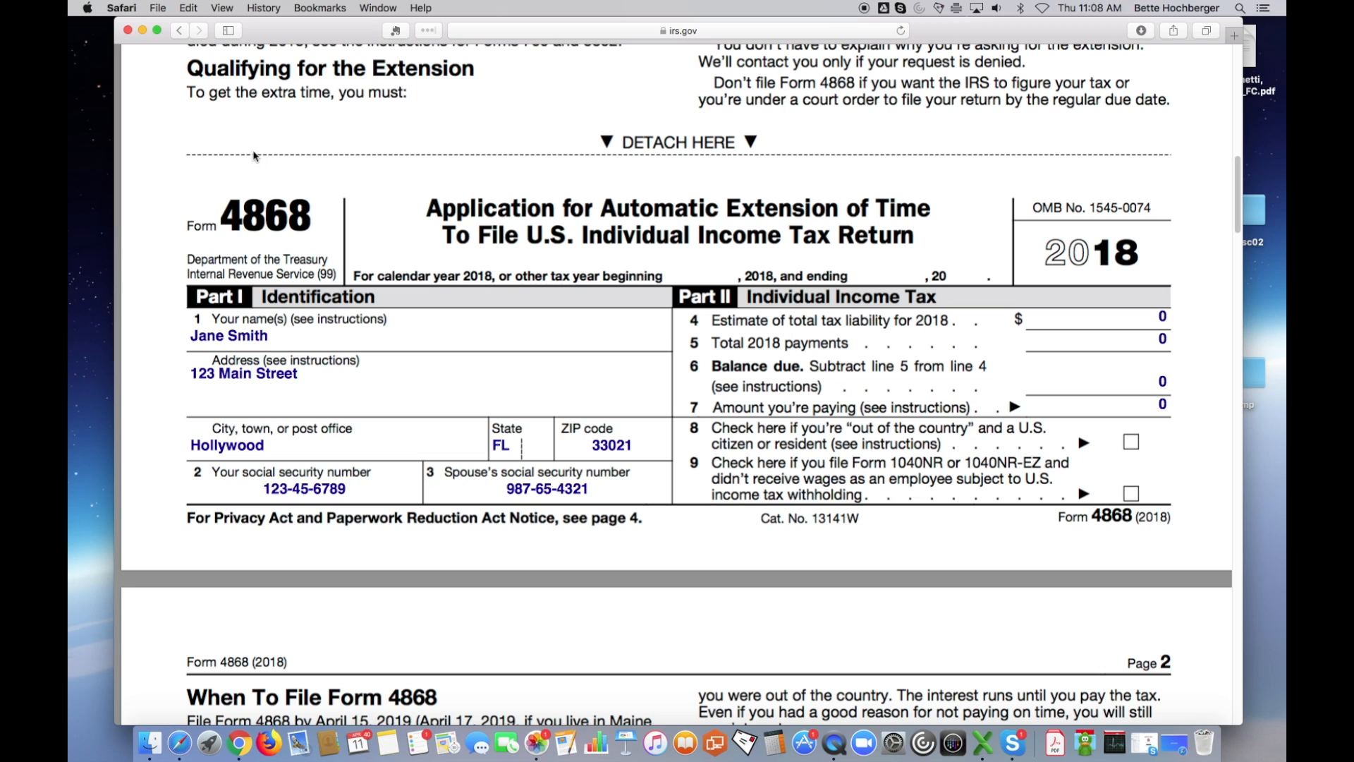
# Examine the filing methods, the general instructions and the late payment penalty section around the filled-in form
pyautogui.scroll(10, 791, 183)
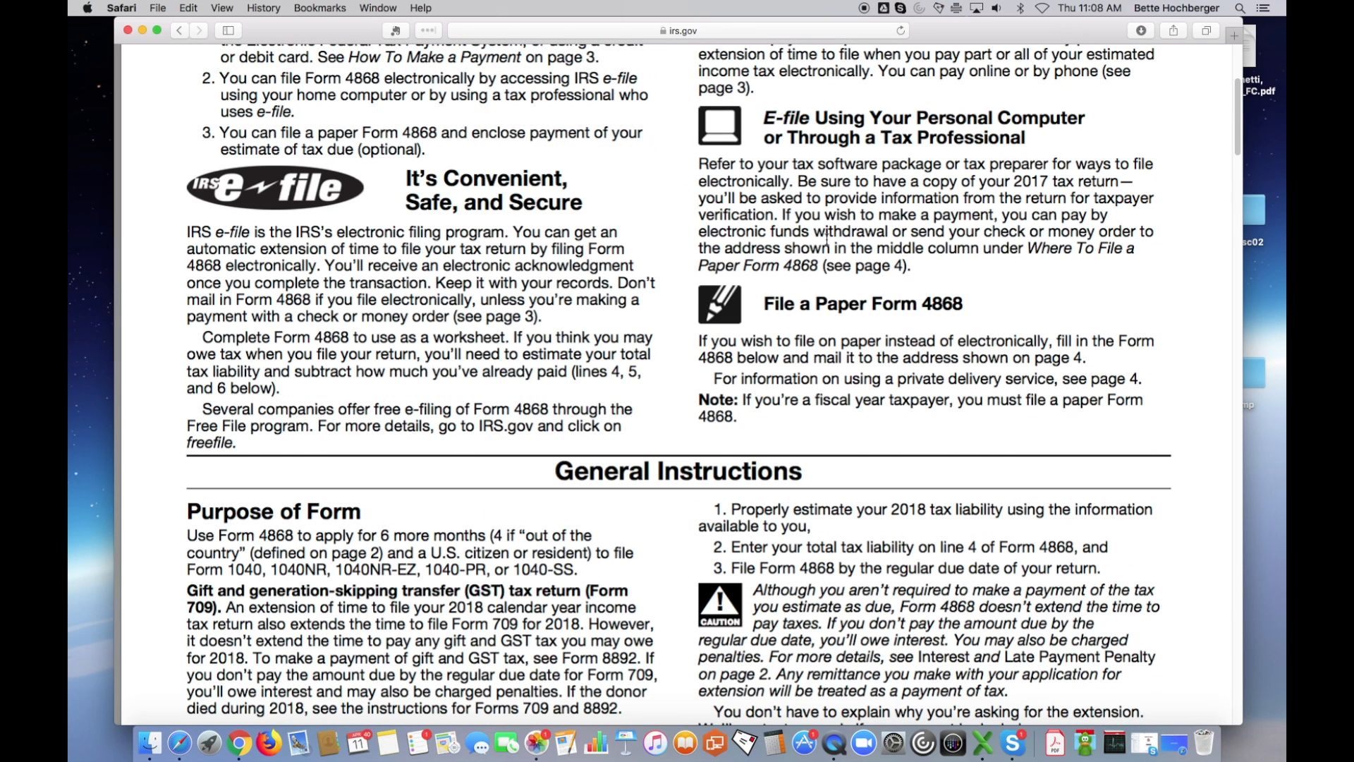
pyautogui.scroll(-4, 609, 546)
pyautogui.scroll(-1, 820, 565)
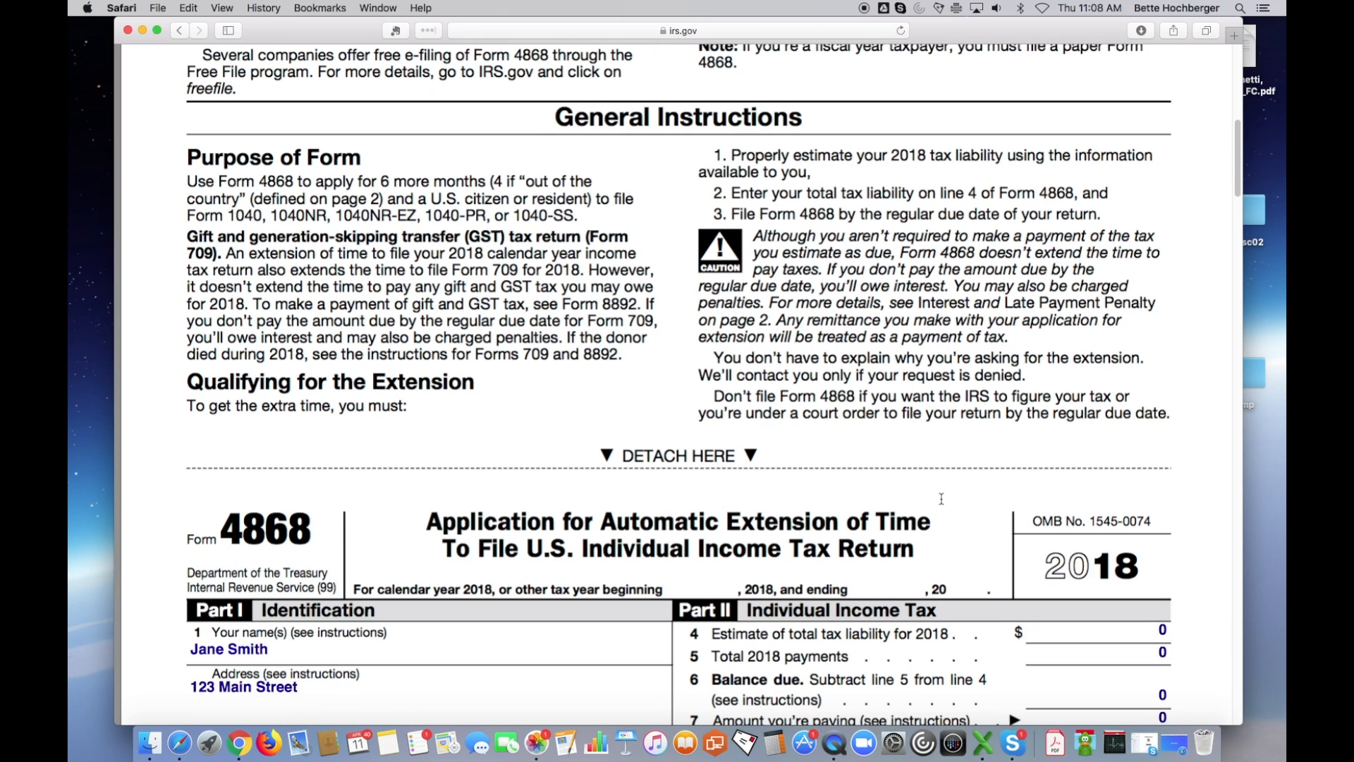
pyautogui.scroll(6, 941, 499)
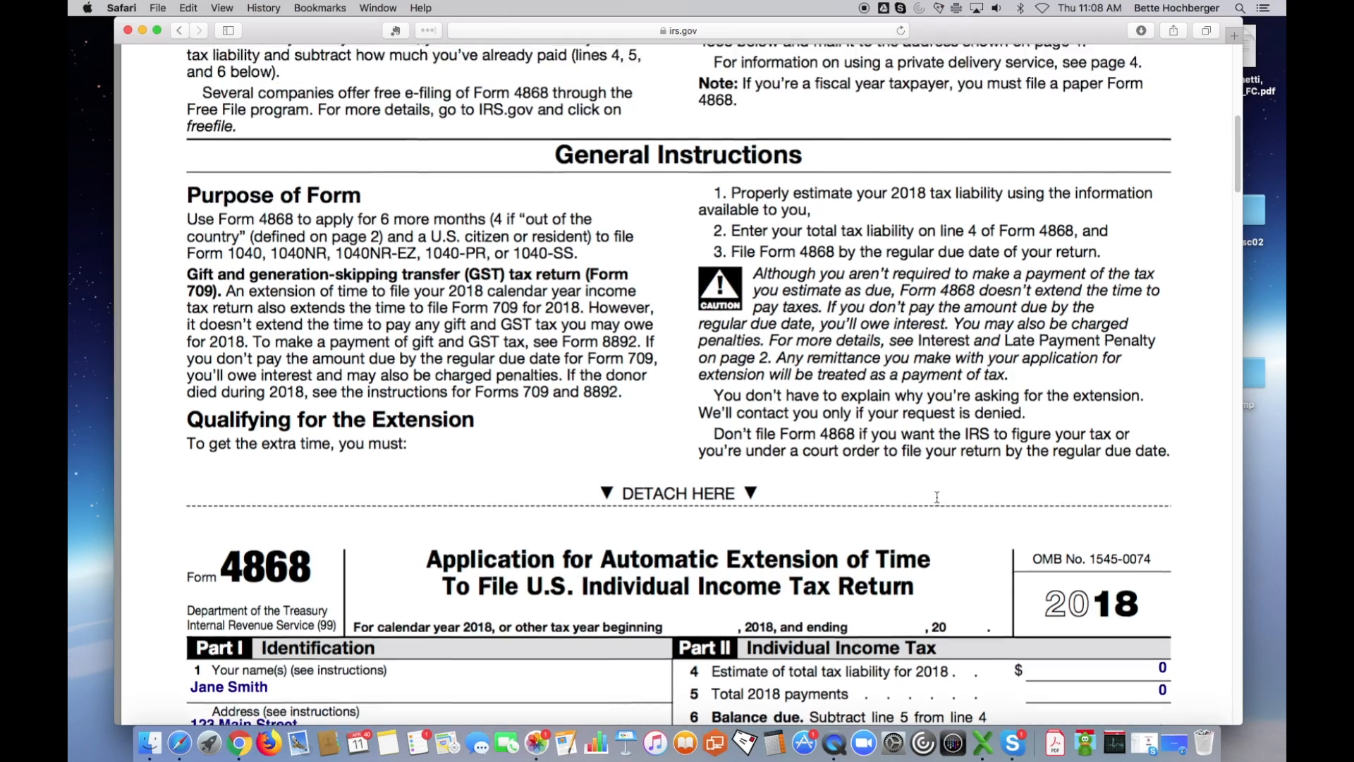
pyautogui.scroll(1, 937, 497)
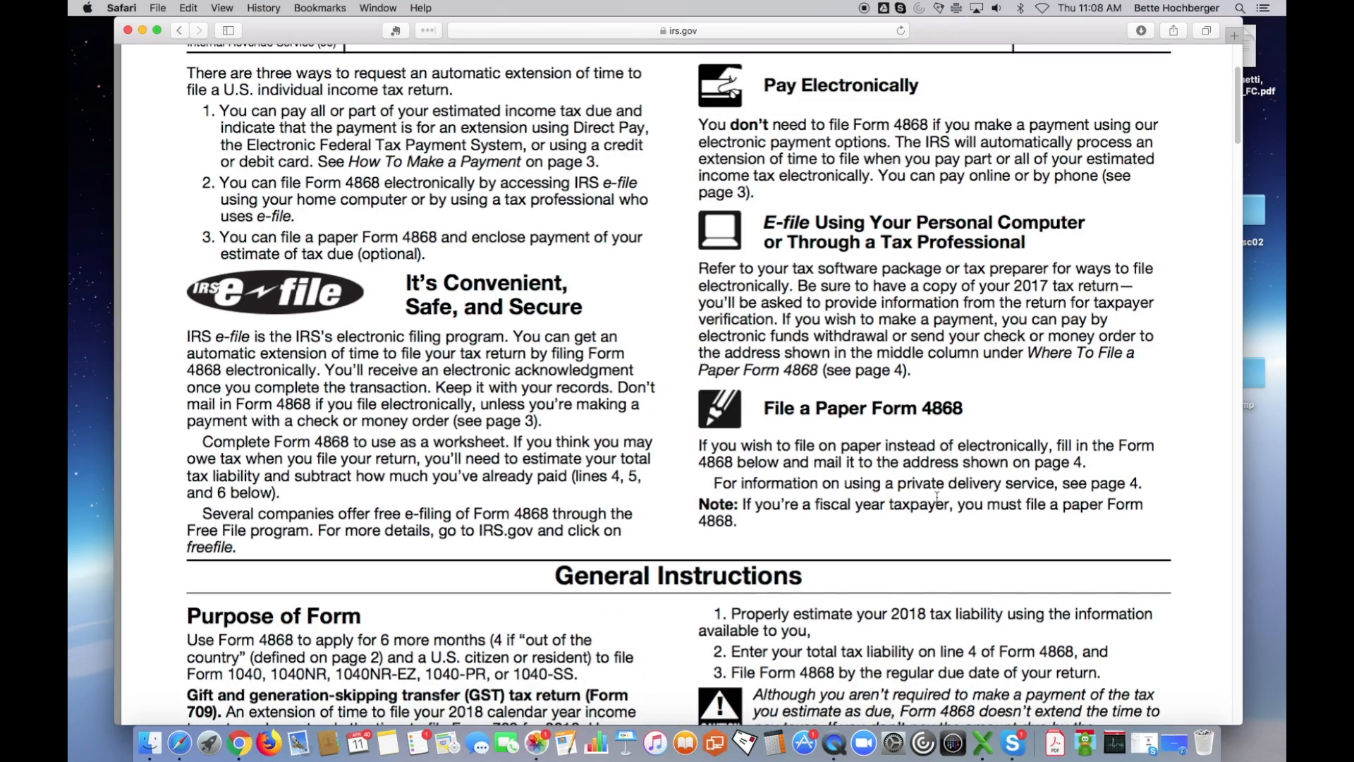
pyautogui.scroll(-12, 936, 497)
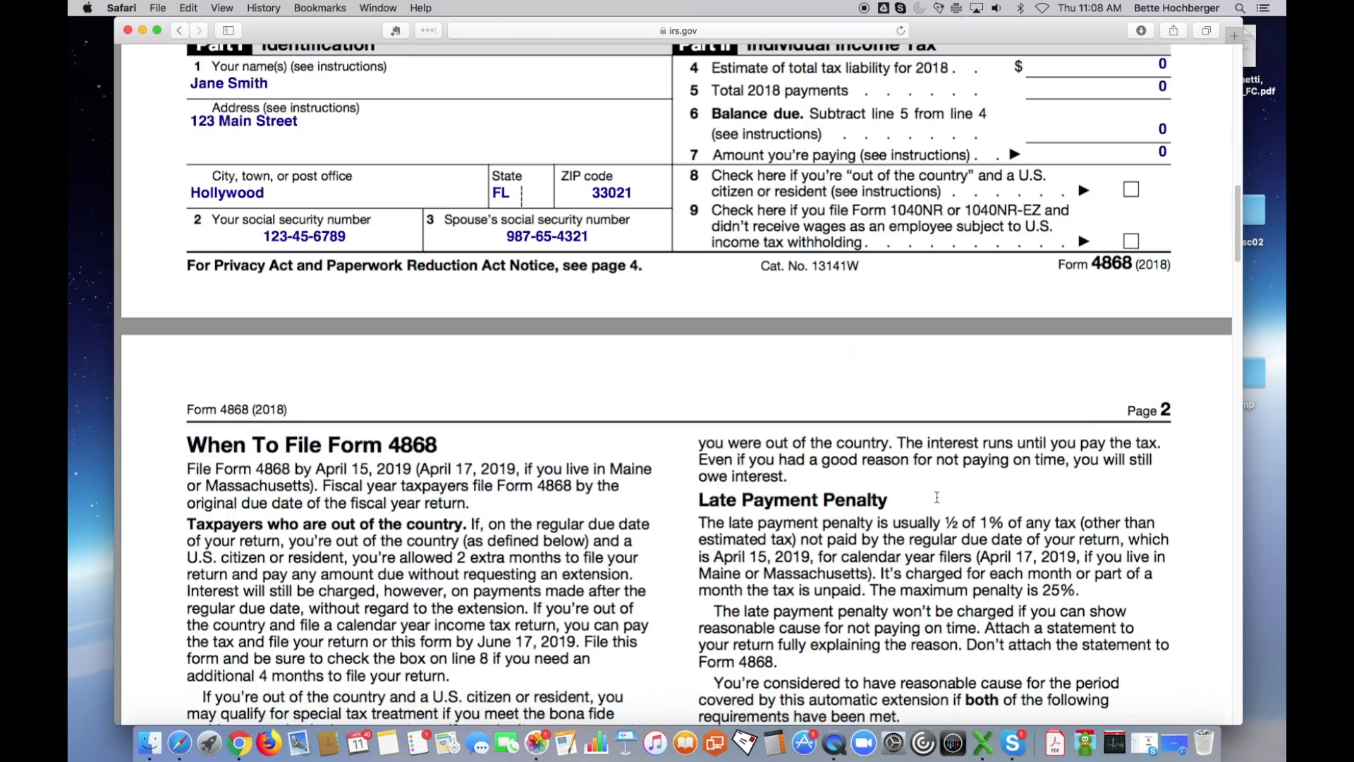
pyautogui.scroll(4, 936, 497)
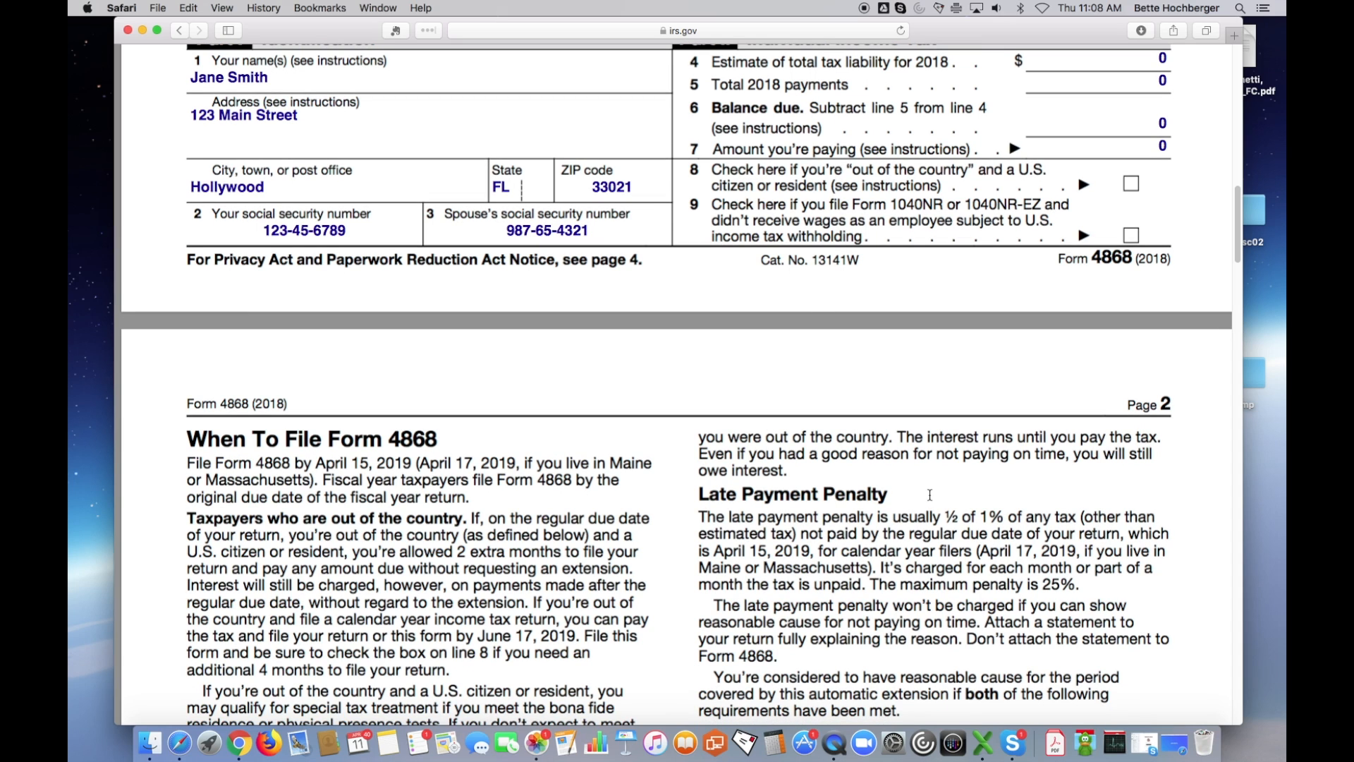
pyautogui.scroll(1, 930, 495)
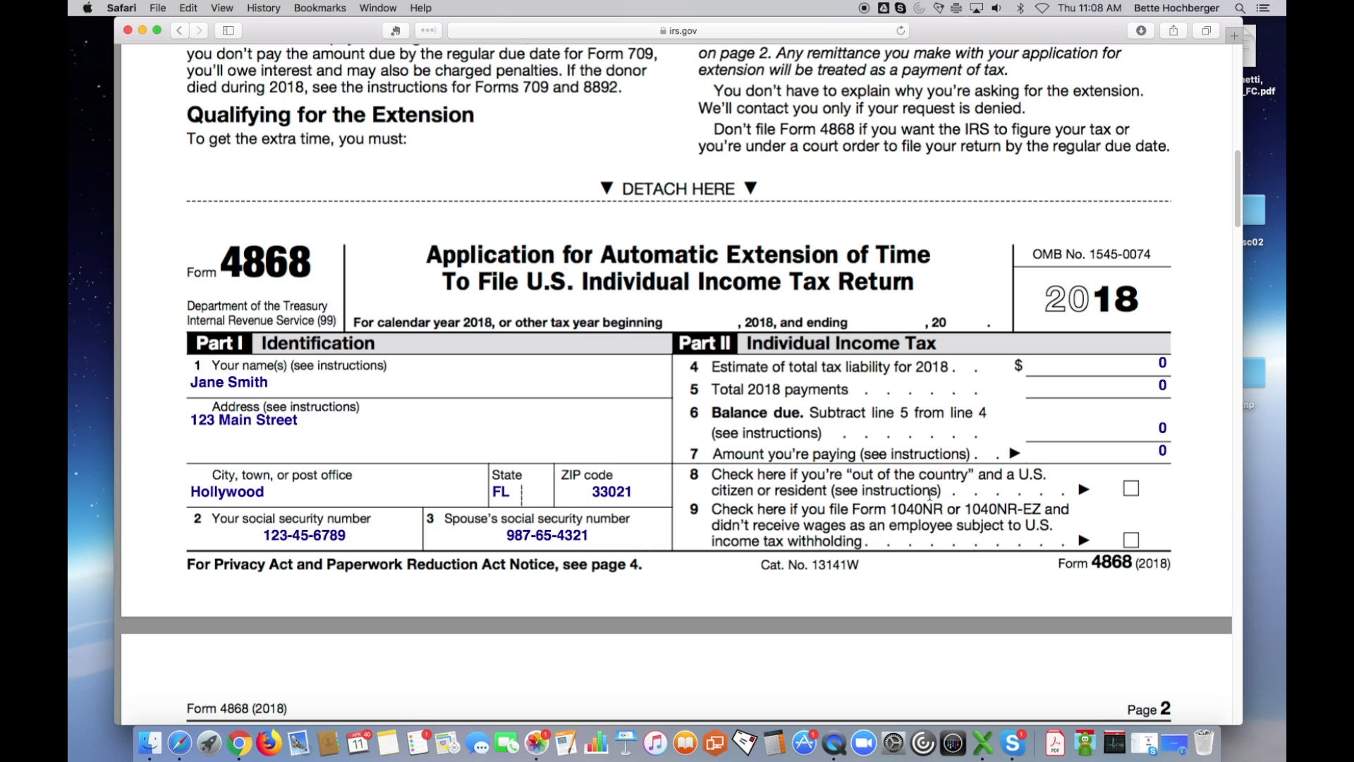
# Set the estimate of total tax liability for 2018 on line 4 to 10000
pyautogui.scroll(-1, 930, 494)
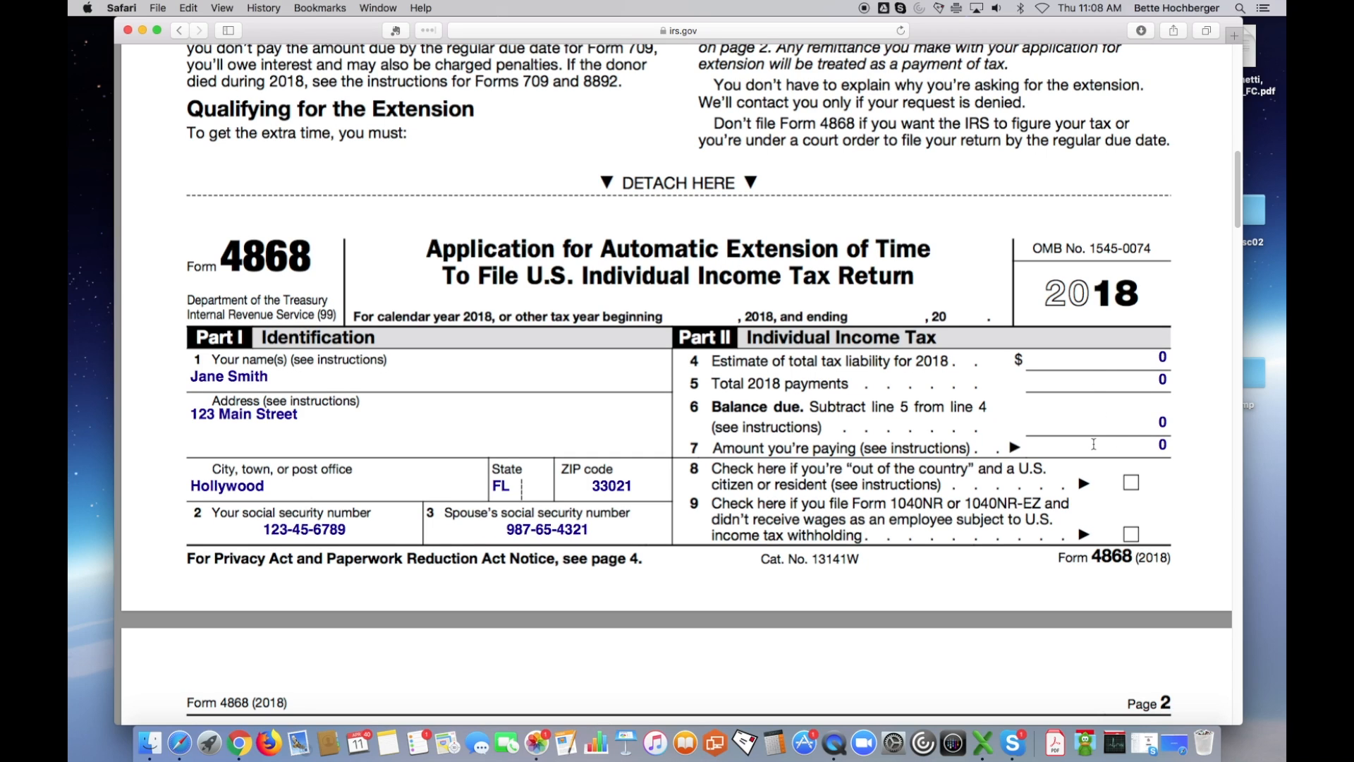
pyautogui.click(1058, 426)
pyautogui.click(1061, 362)
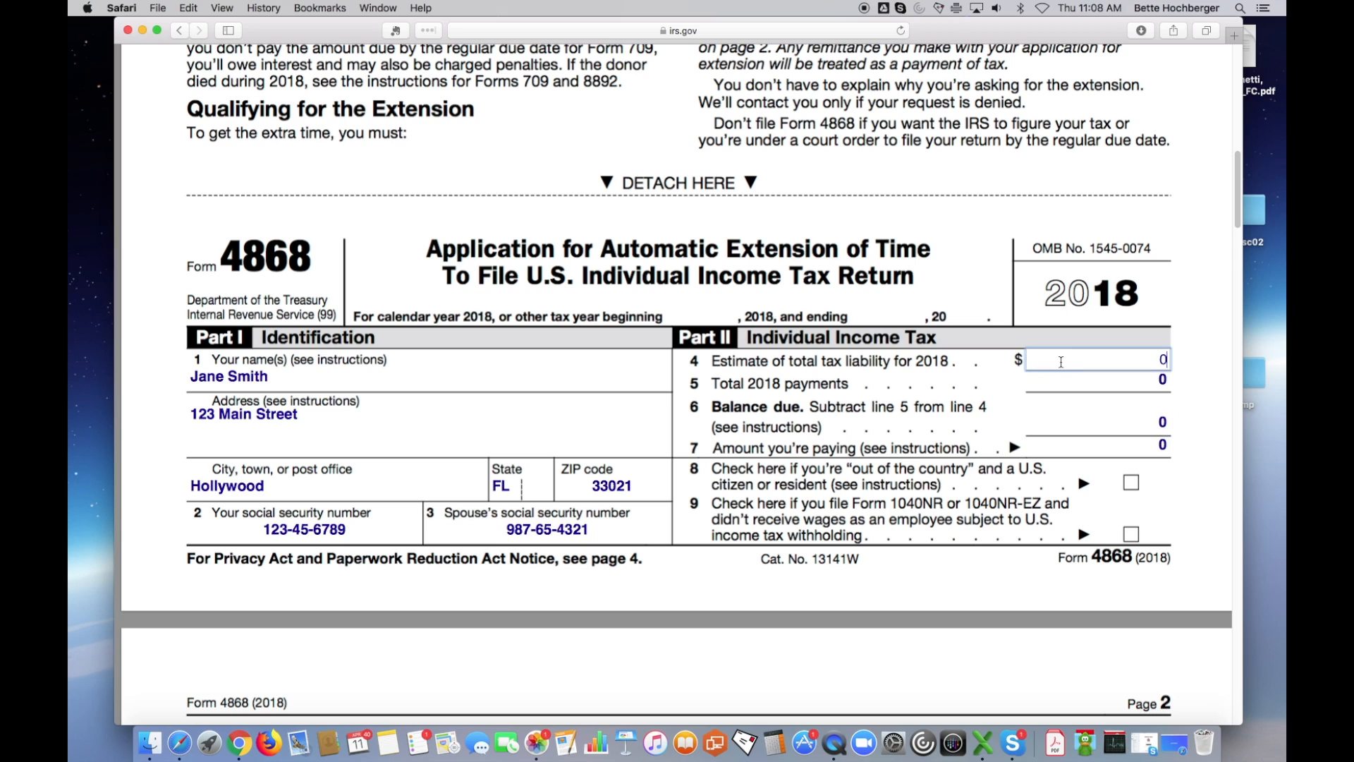
pyautogui.press('BackSpace')
pyautogui.write('10000')
pyautogui.press('Tab')
pyautogui.press('Tab')
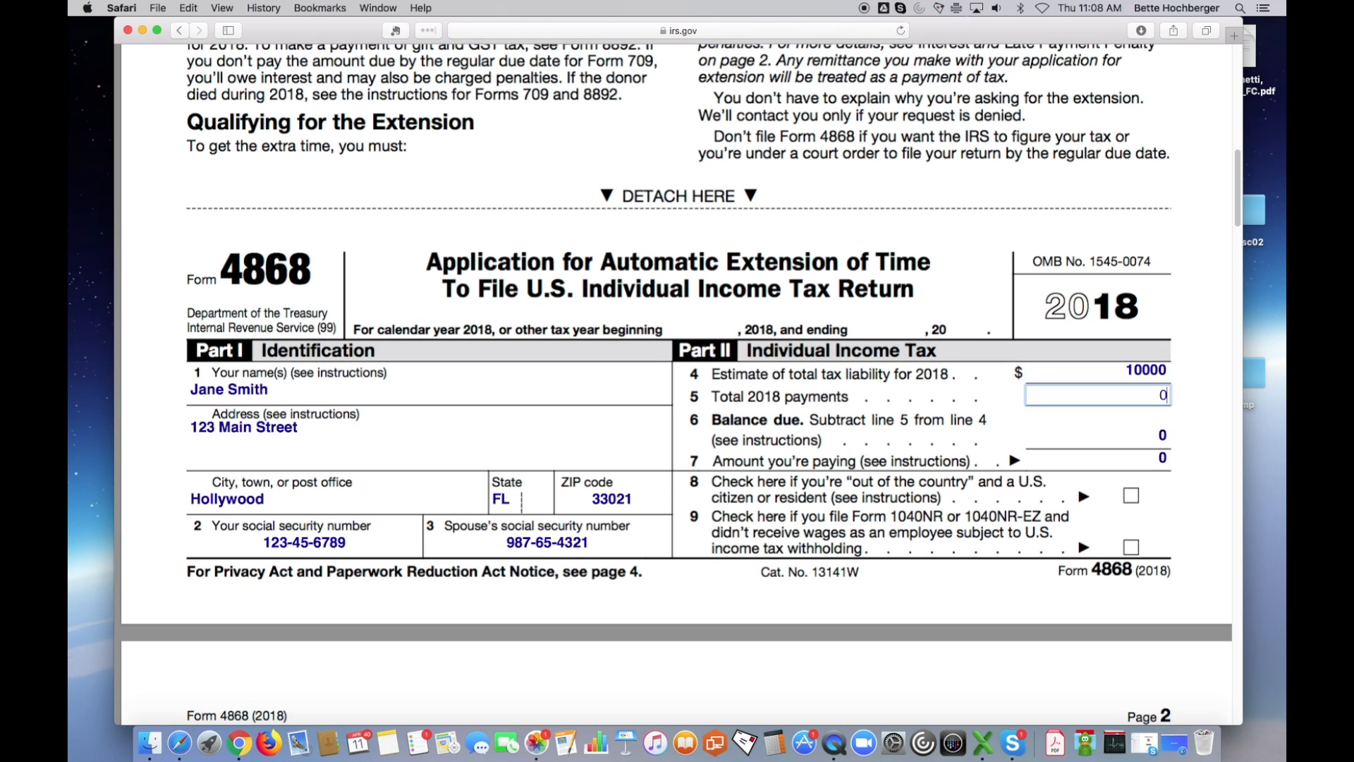
# Set the balance due on line 6 to 10000
pyautogui.write('10')
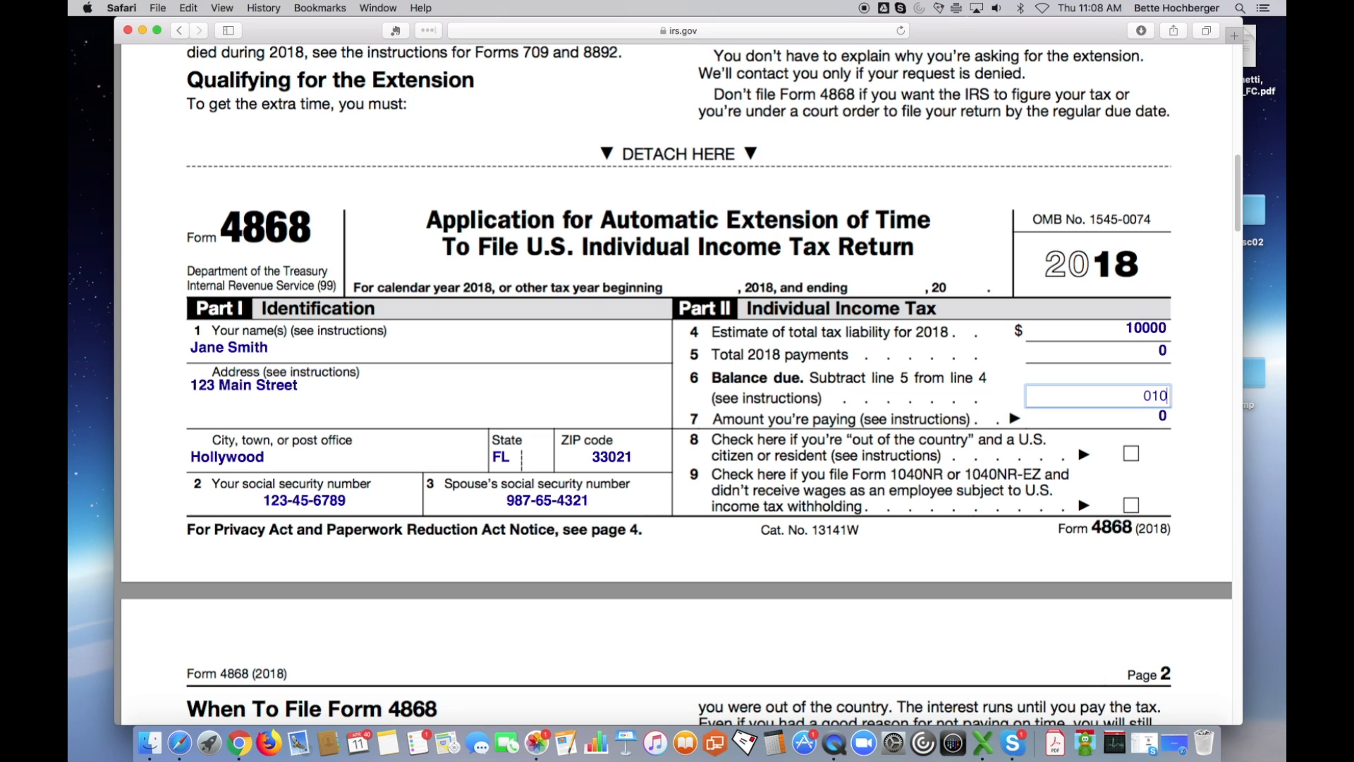
pyautogui.press('BackSpace')
pyautogui.press('BackSpace')
pyautogui.press('BackSpace')
pyautogui.write('10000')
pyautogui.press('Tab')
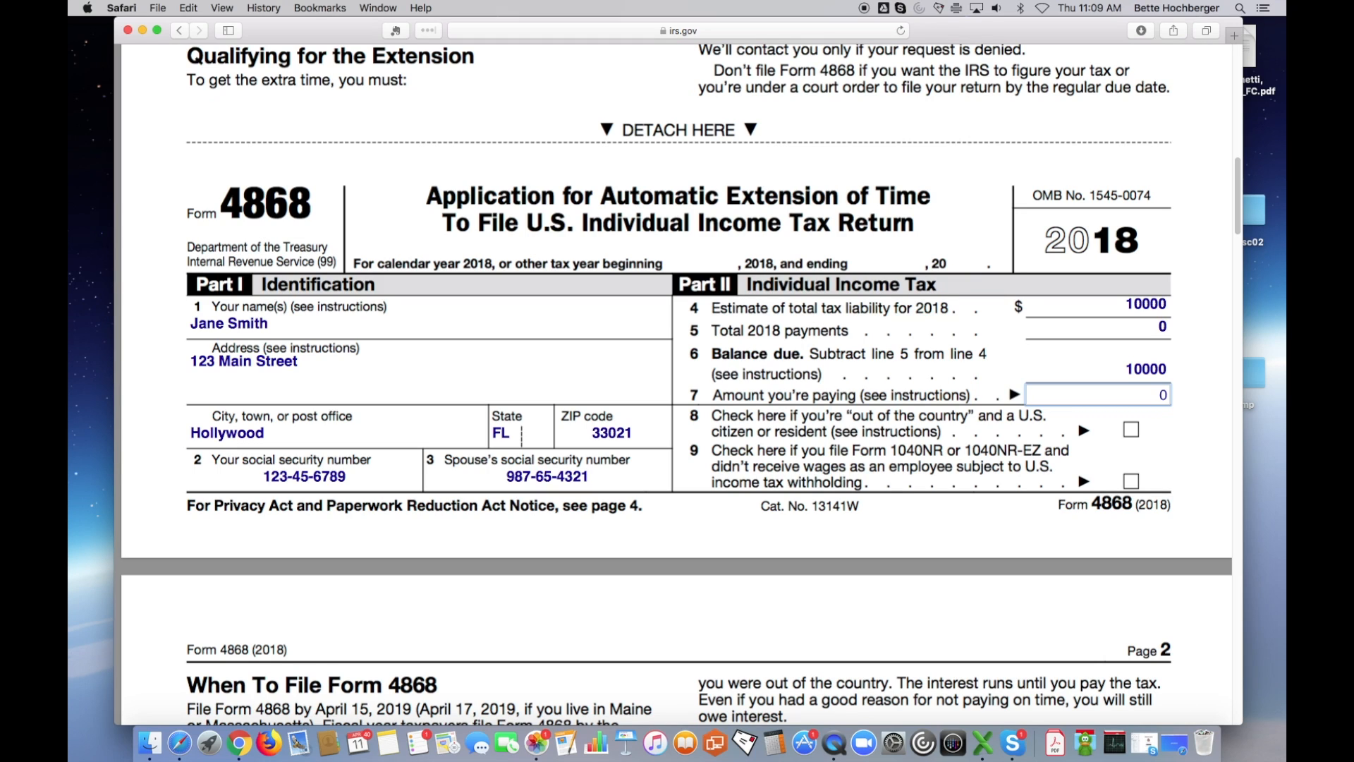
# Set the amount being paid on line 7 to 10000
pyautogui.press('BackSpace')
pyautogui.write('10000')
pyautogui.scroll(3, 1187, 420)
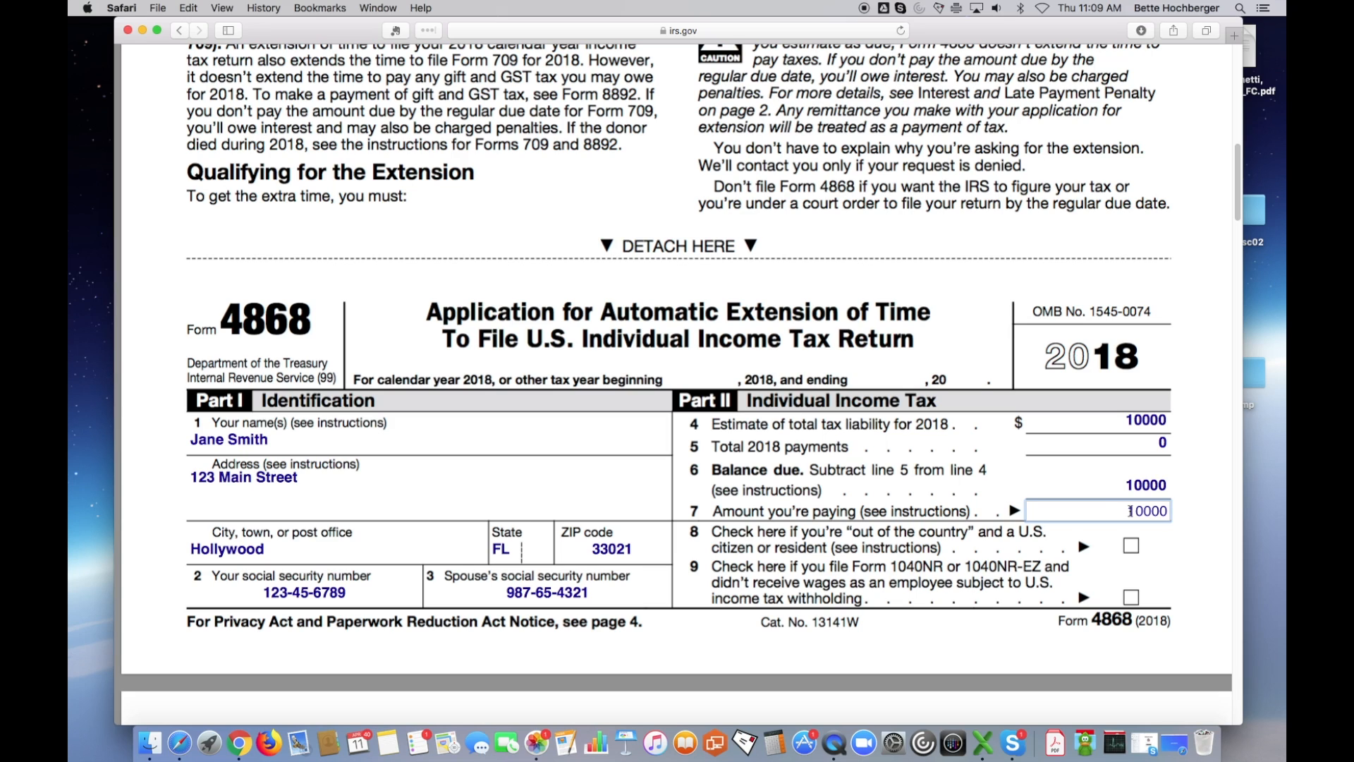
# Set the total 2018 payments on line 5 to 2000
pyautogui.click(1147, 444)
pyautogui.press('BackSpace')
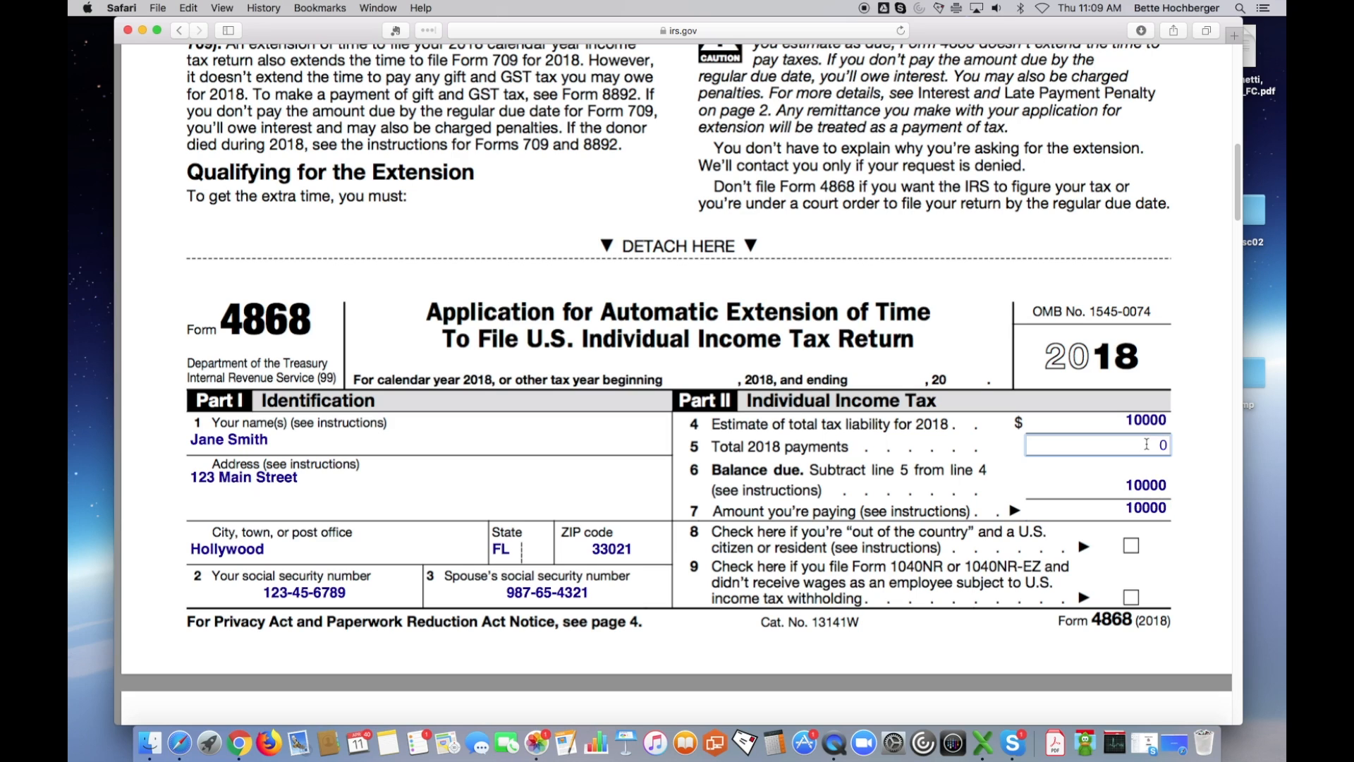
pyautogui.write('2000')
pyautogui.click(1176, 443)
# Replace the balance due on line 6 with 8000
pyautogui.click(1160, 501)
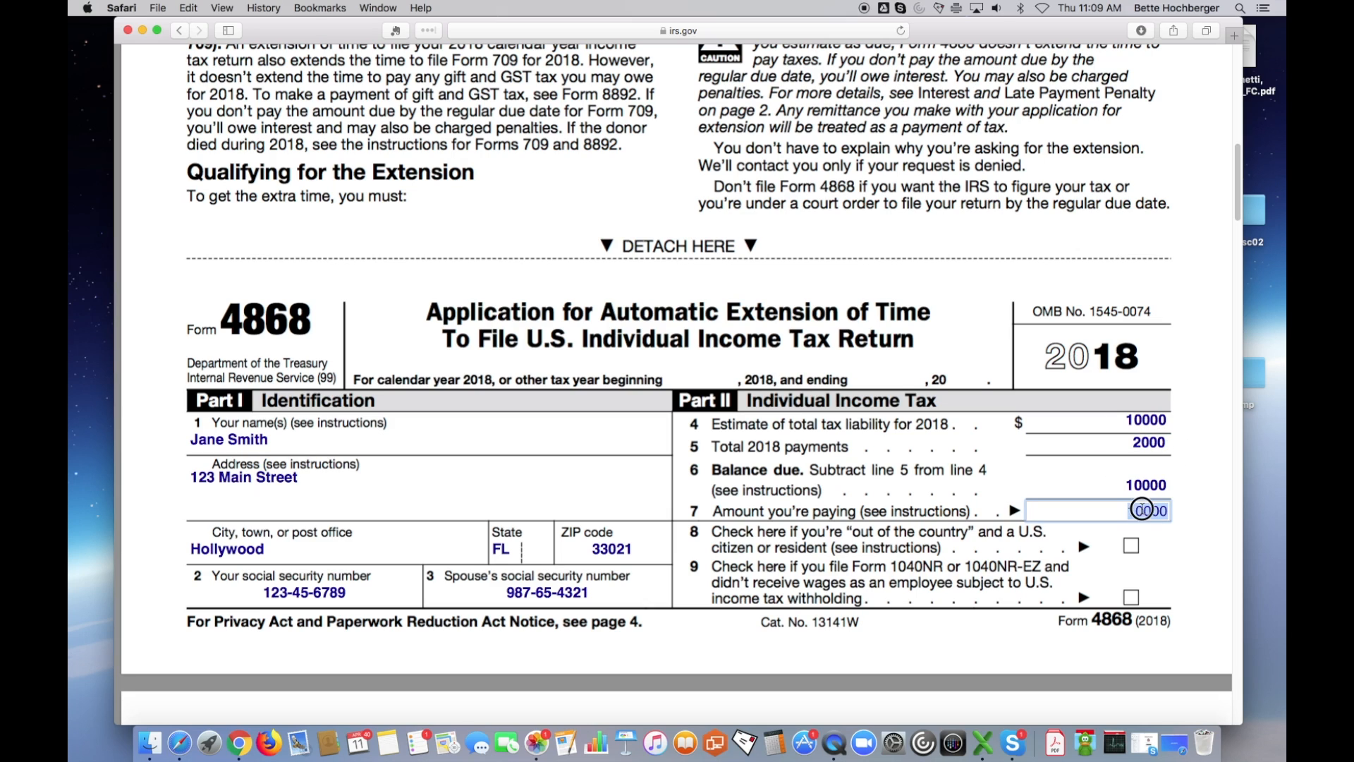
pyautogui.click(1144, 482)
pyautogui.doubleClick(1144, 485)
pyautogui.write('8000')
pyautogui.click(1140, 512)
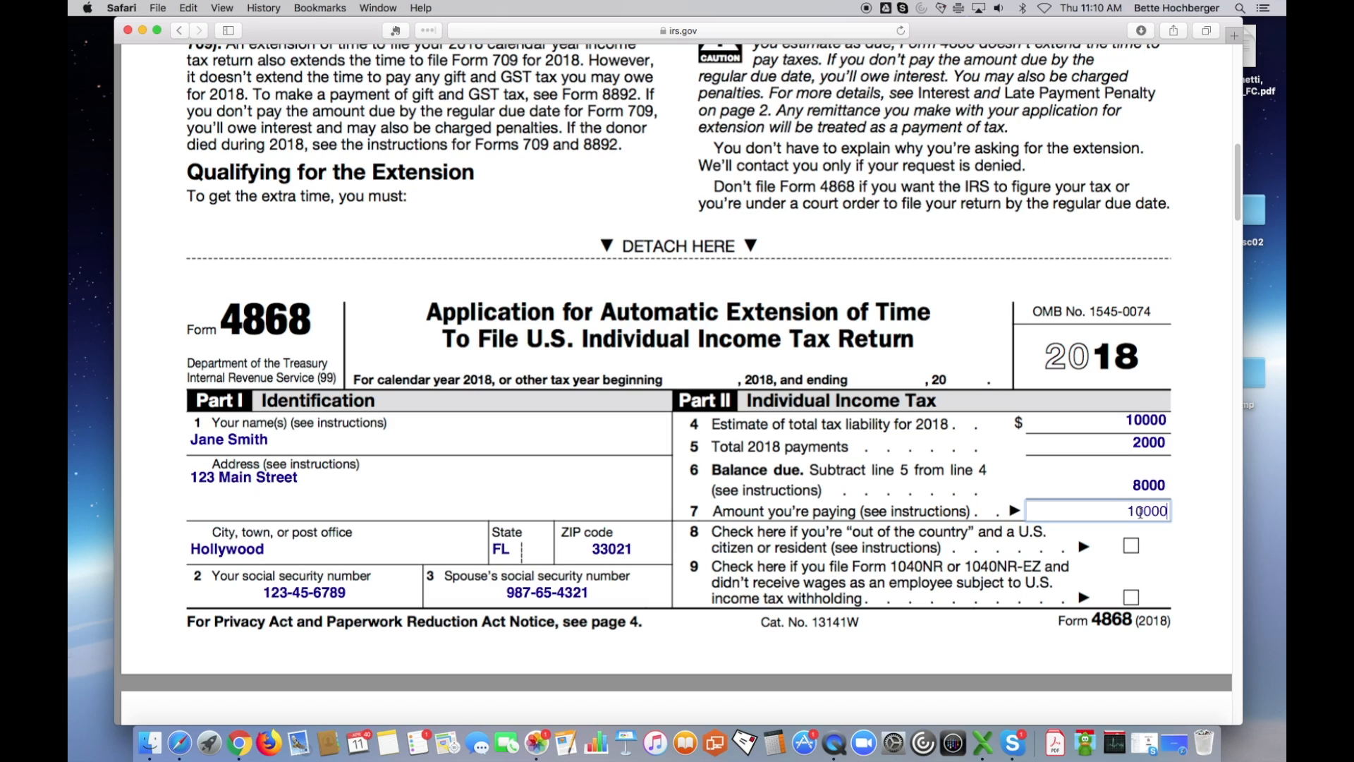
# Clear the balance due on line 6 and the total 2018 payments on line 5
pyautogui.doubleClick(1122, 488)
pyautogui.press('BackSpace')
pyautogui.click(1136, 444)
pyautogui.press('BackSpace')
pyautogui.press('BackSpace')
pyautogui.press('BackSpace')
pyautogui.press('BackSpace')
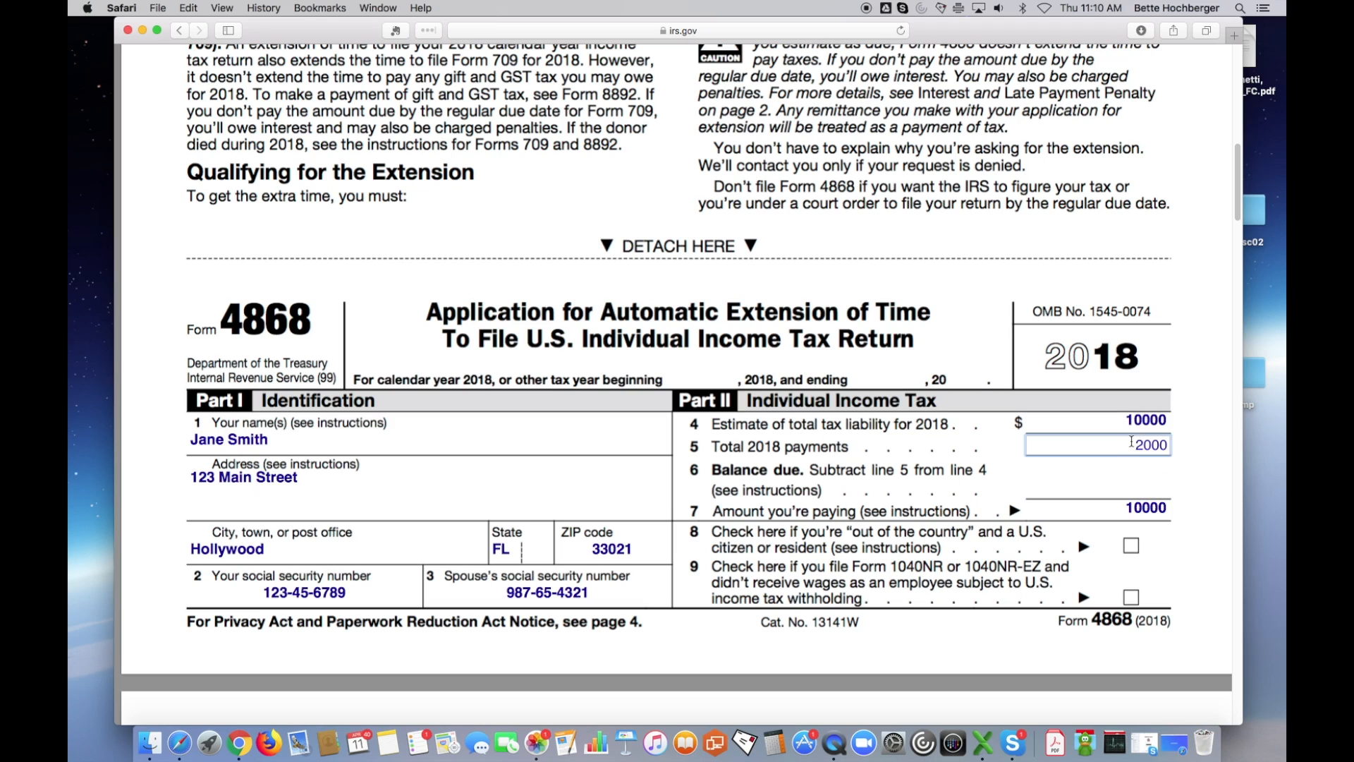
# Clear the estimate of total tax liability on line 4 and leave the field
pyautogui.click(1140, 429)
pyautogui.press('BackSpace')
pyautogui.press('BackSpace')
pyautogui.press('BackSpace')
pyautogui.press('BackSpace')
pyautogui.press('BackSpace')
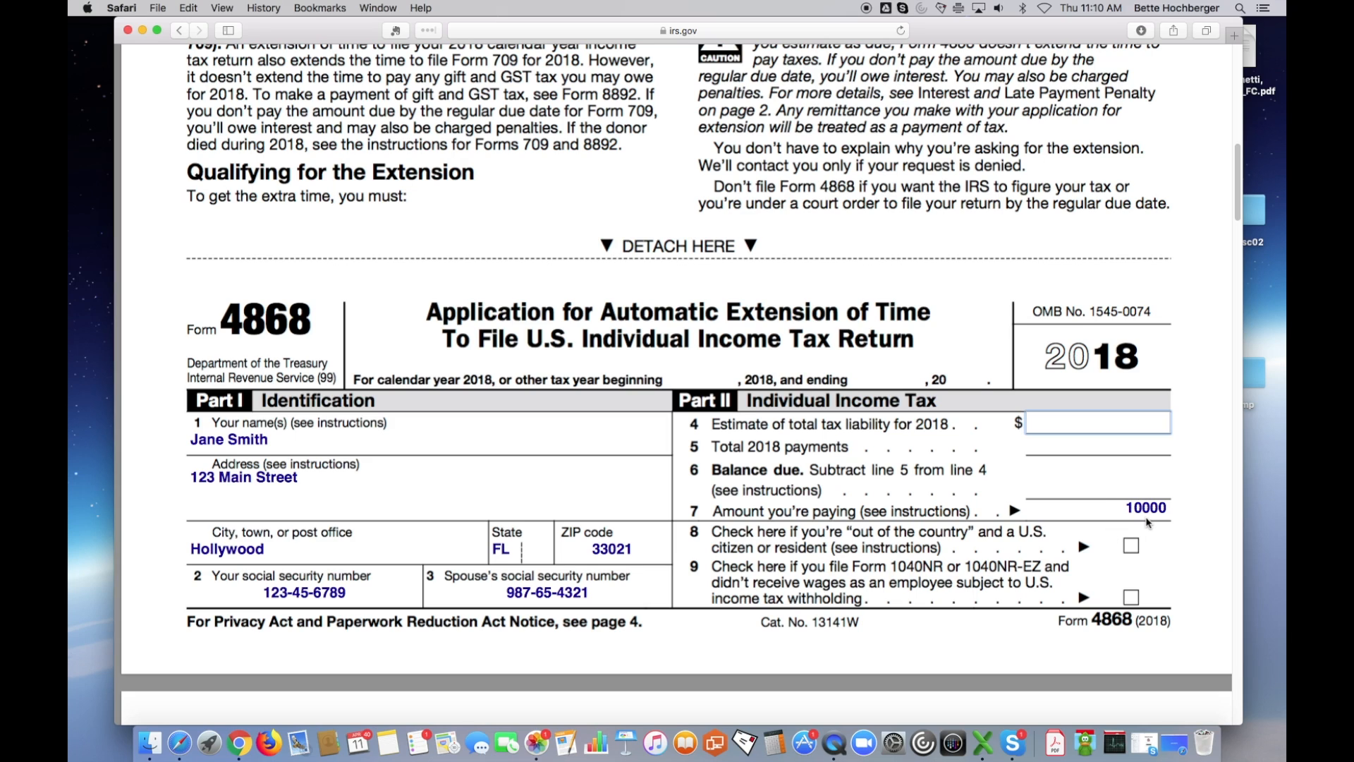
pyautogui.scroll(1, 738, 412)
pyautogui.scroll(1, 738, 412)
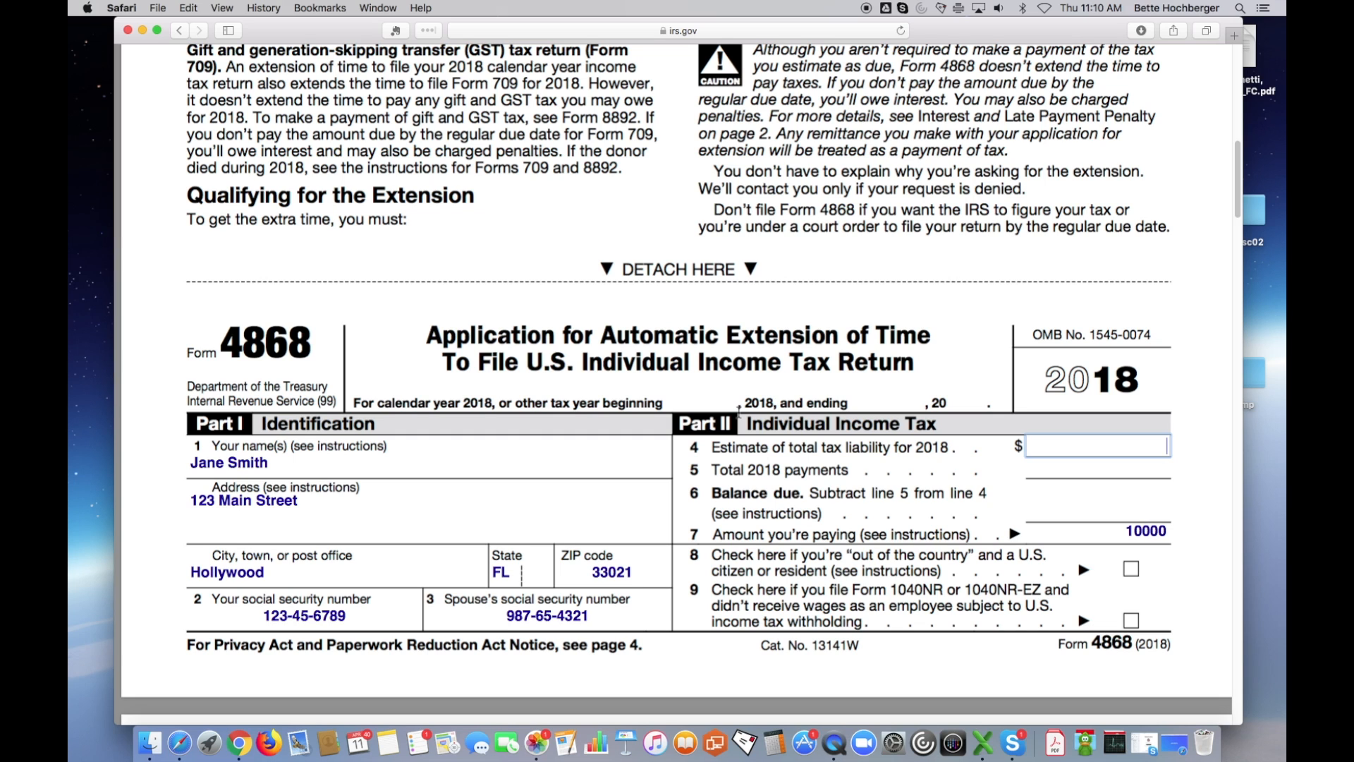
pyautogui.click(643, 339)
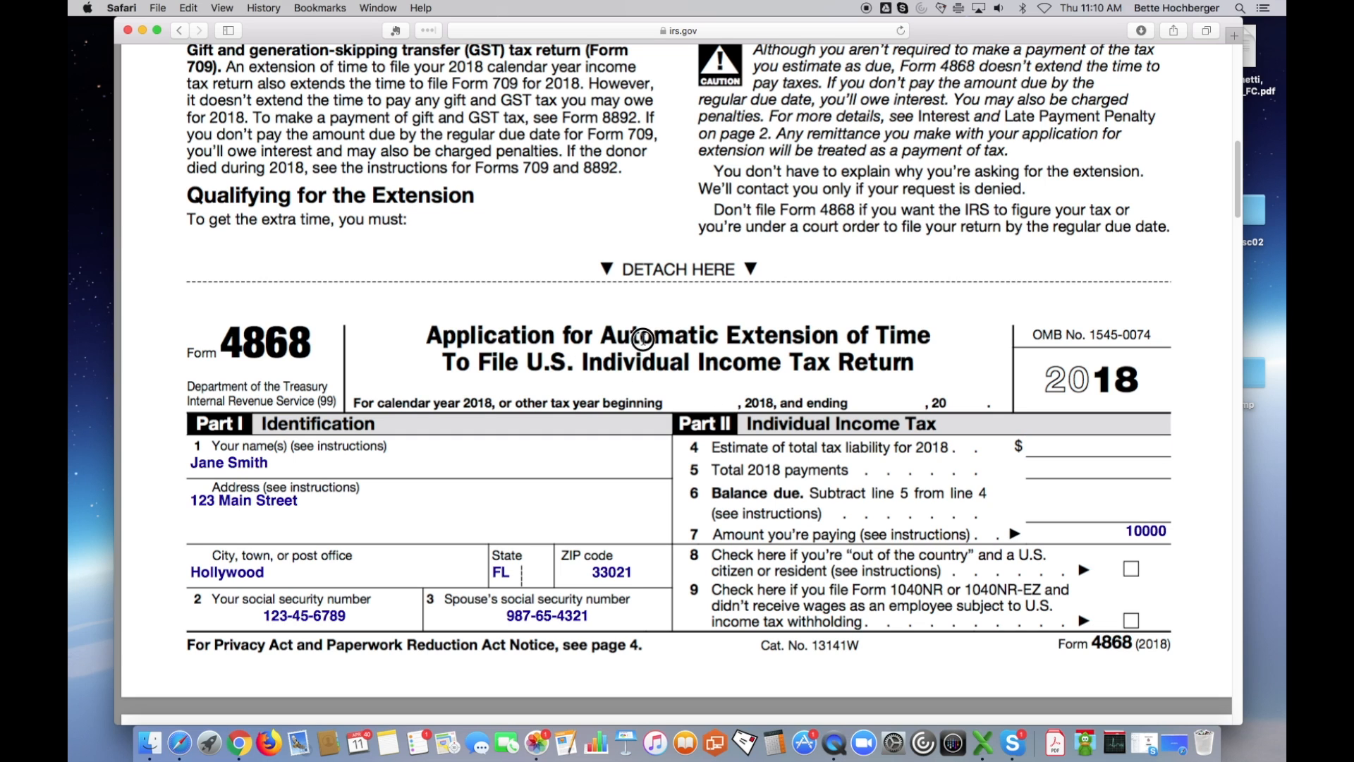